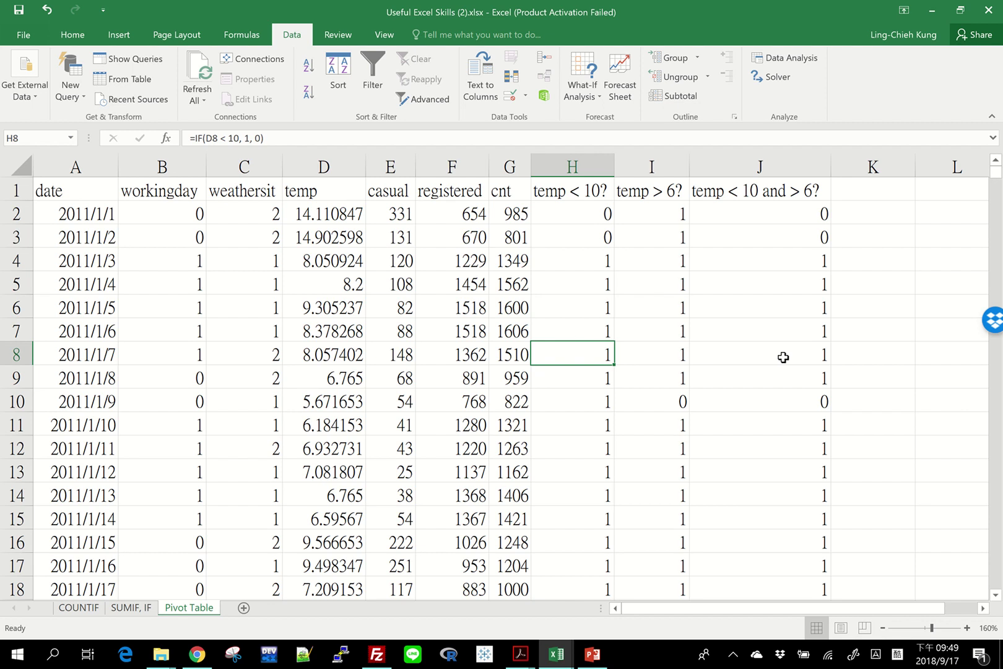
Review the two counting questions on the COUNTIF sheet and the workingday and temp columns on the Pivot Table sheet
click(78, 607)
click(647, 211)
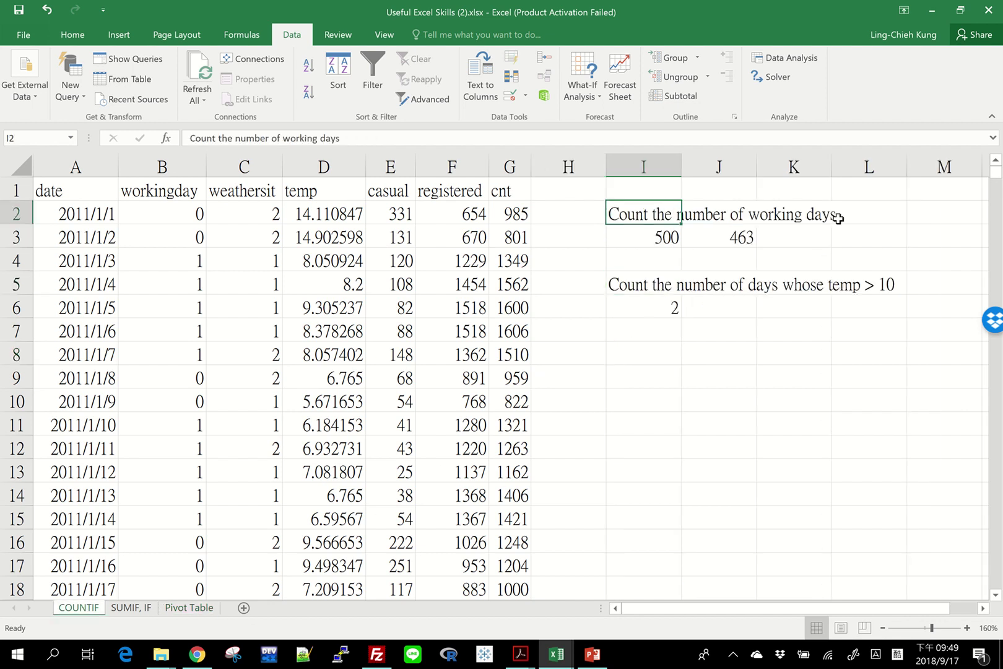
click(657, 284)
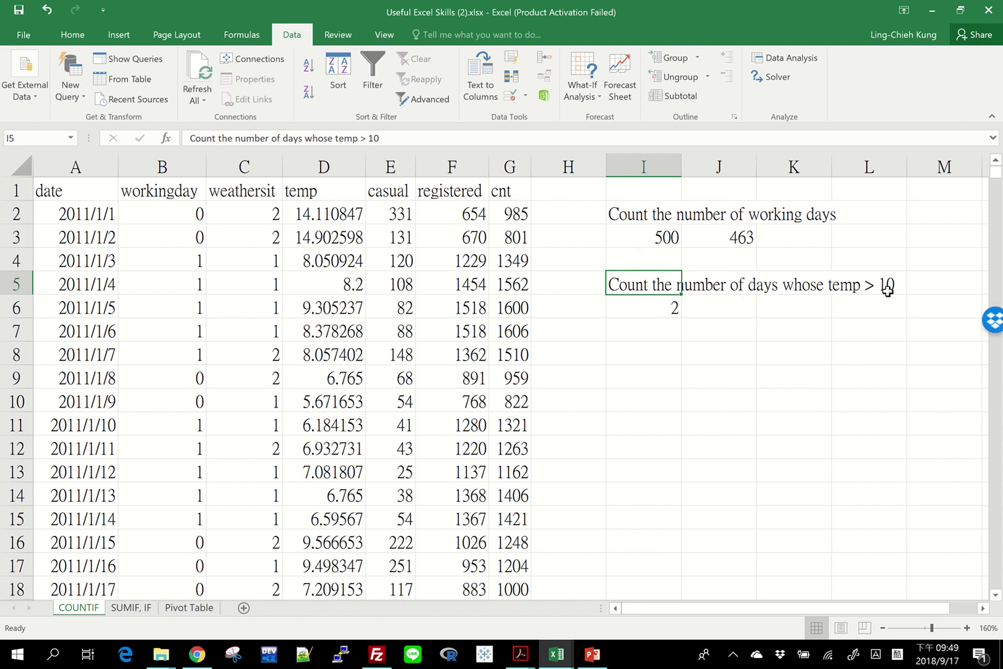
click(186, 608)
click(178, 167)
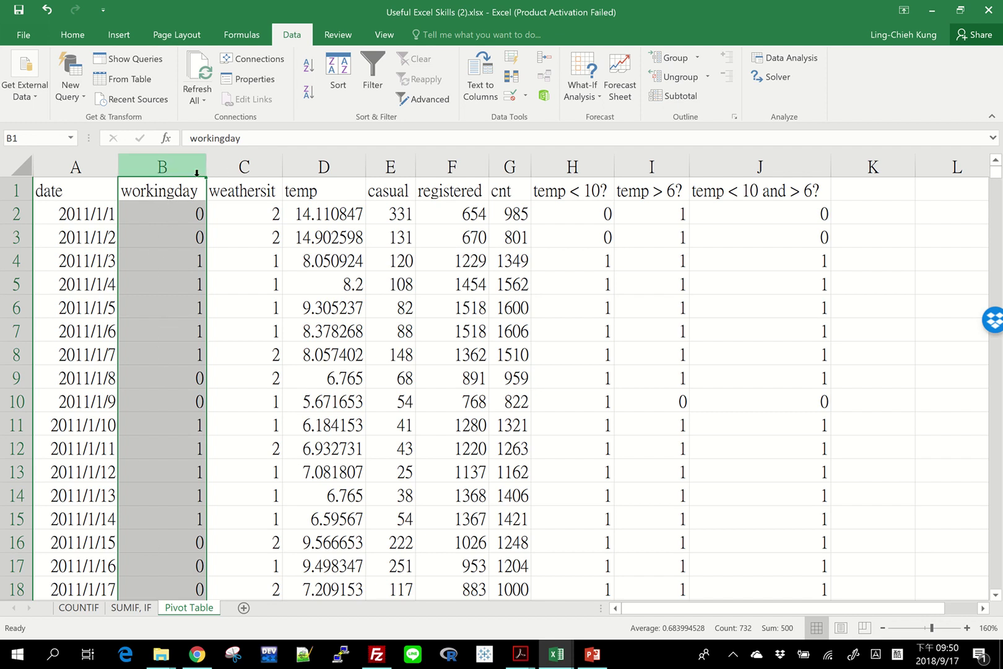
click(346, 167)
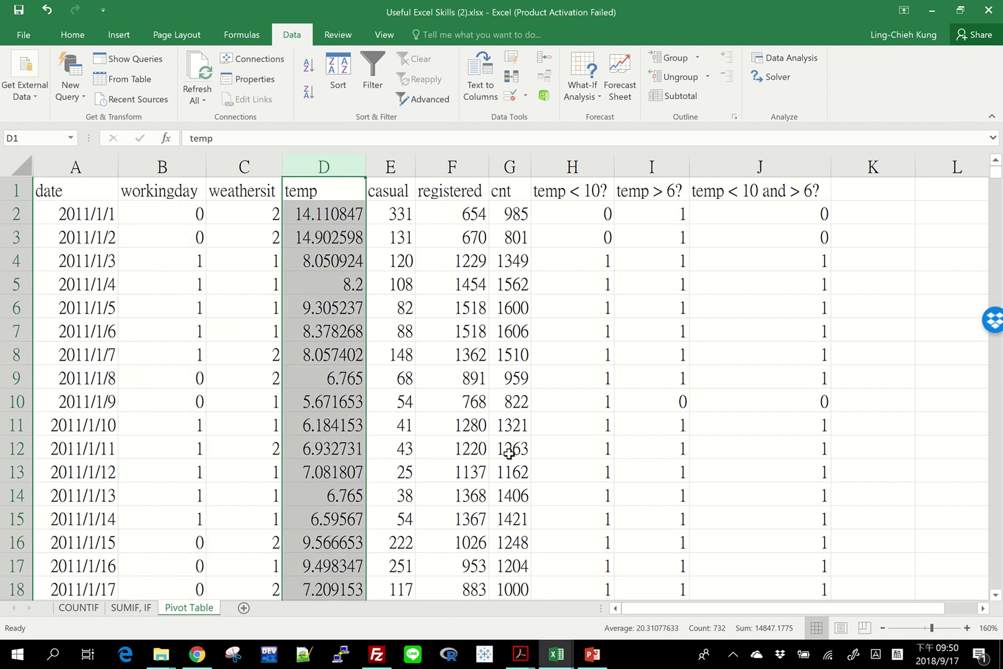
click(317, 394)
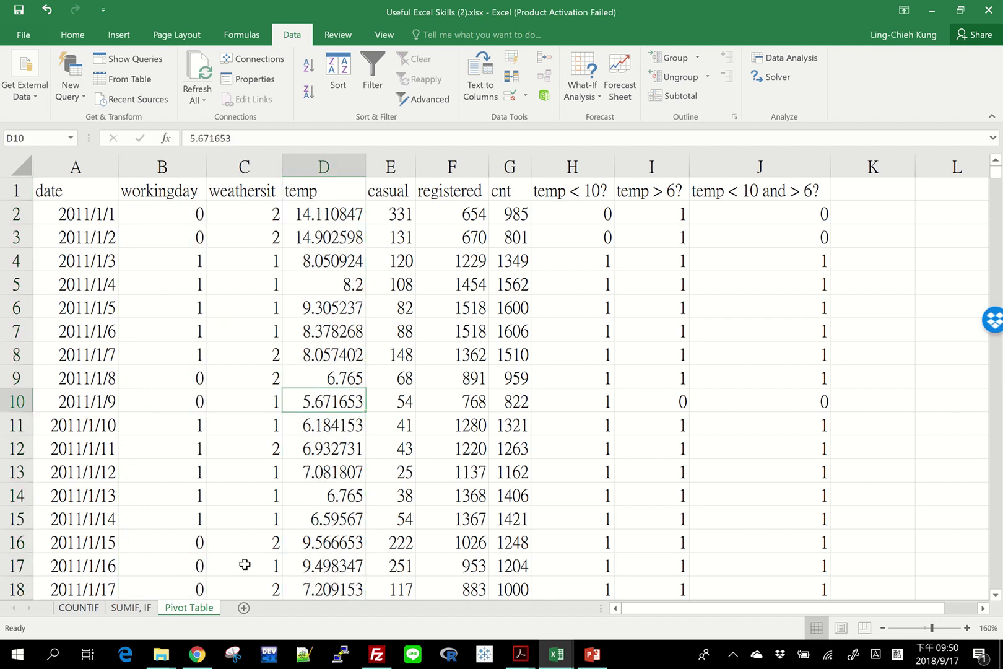
click(78, 608)
click(655, 220)
click(648, 276)
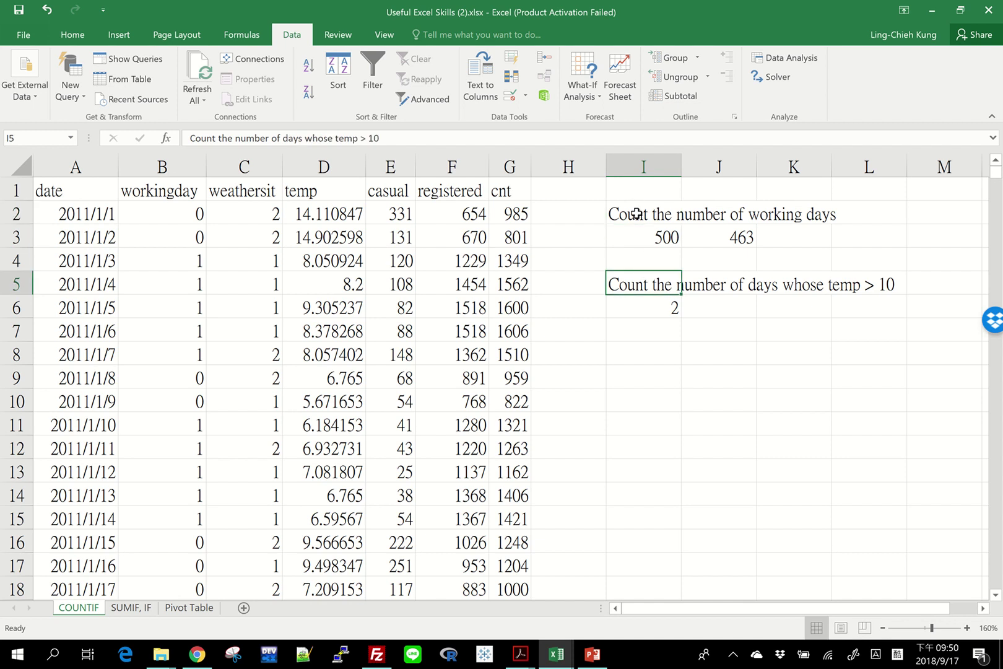
click(636, 213)
click(634, 285)
click(633, 209)
click(636, 277)
click(171, 609)
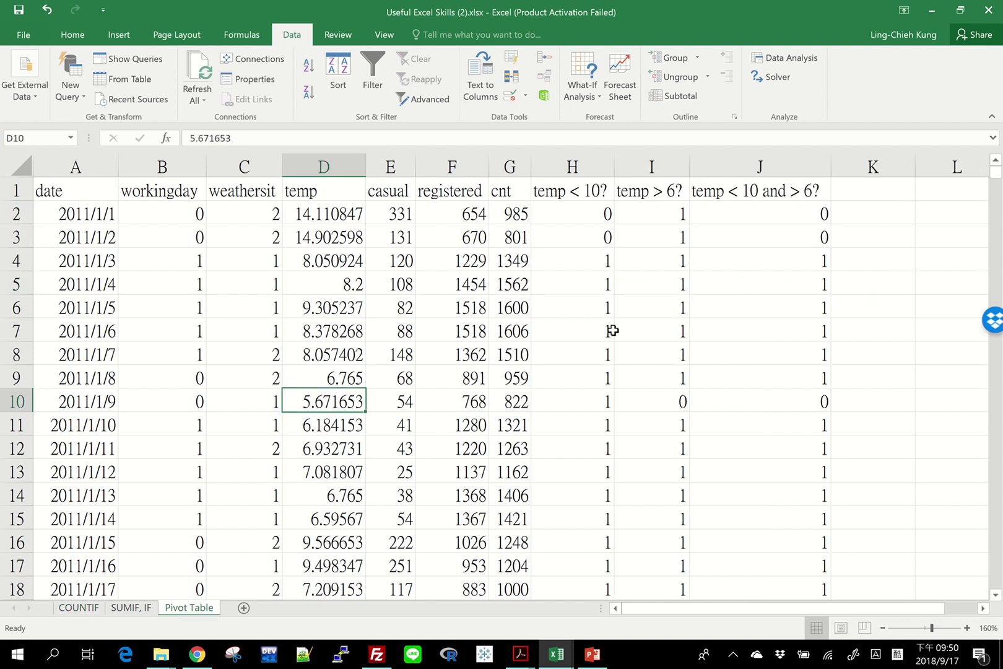
click(118, 43)
double_click(122, 39)
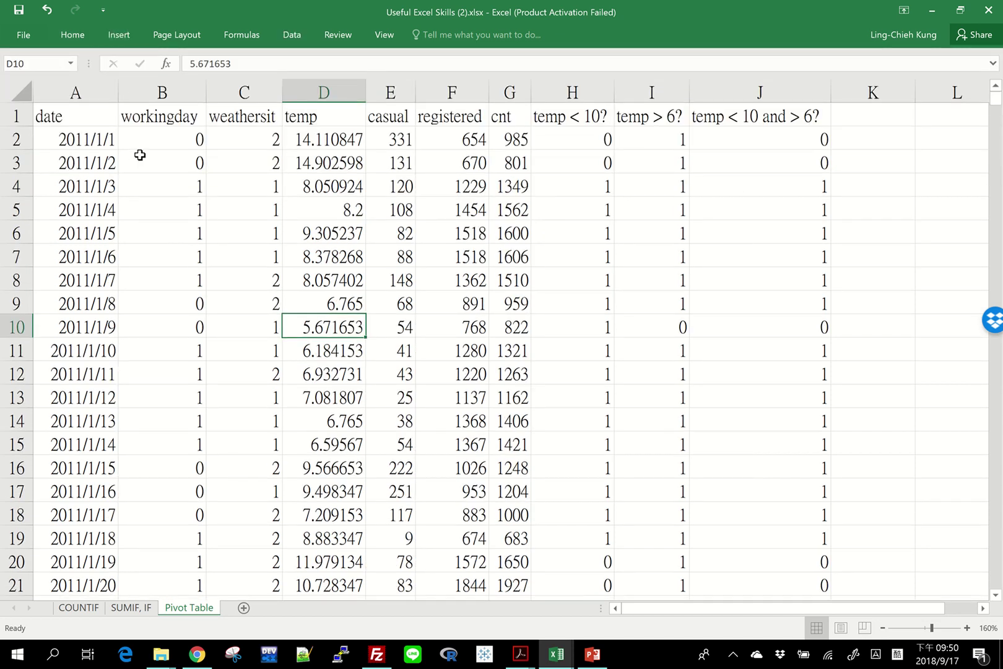
click(117, 34)
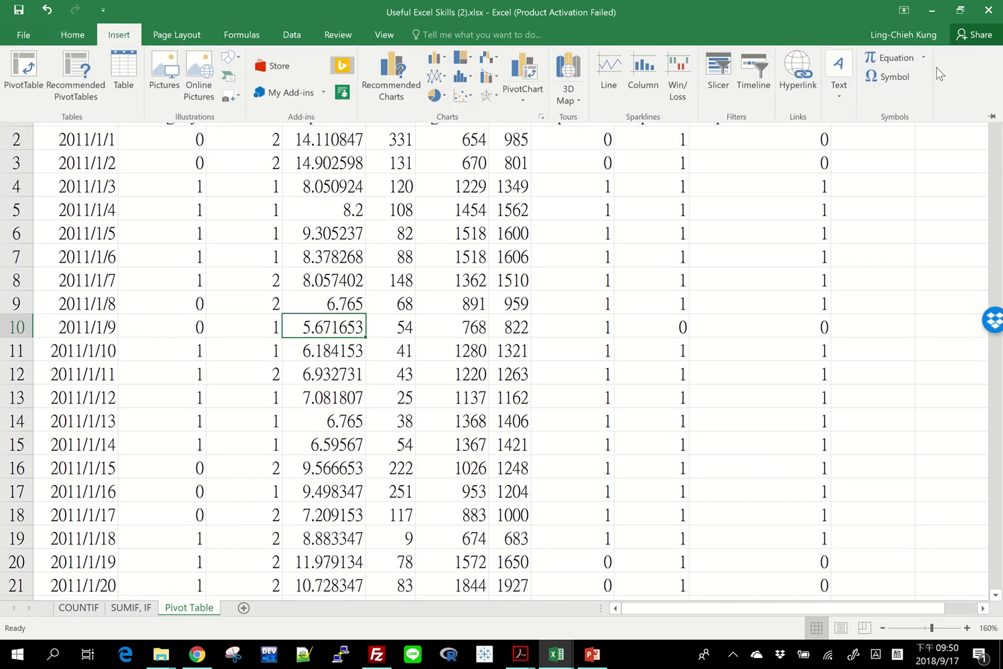
click(992, 118)
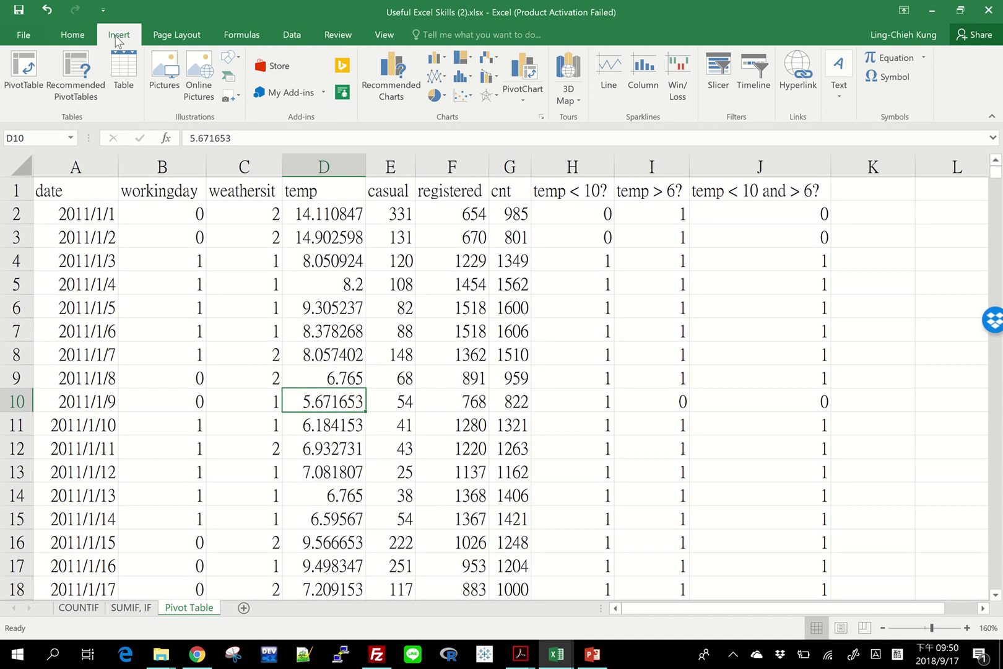
click(25, 94)
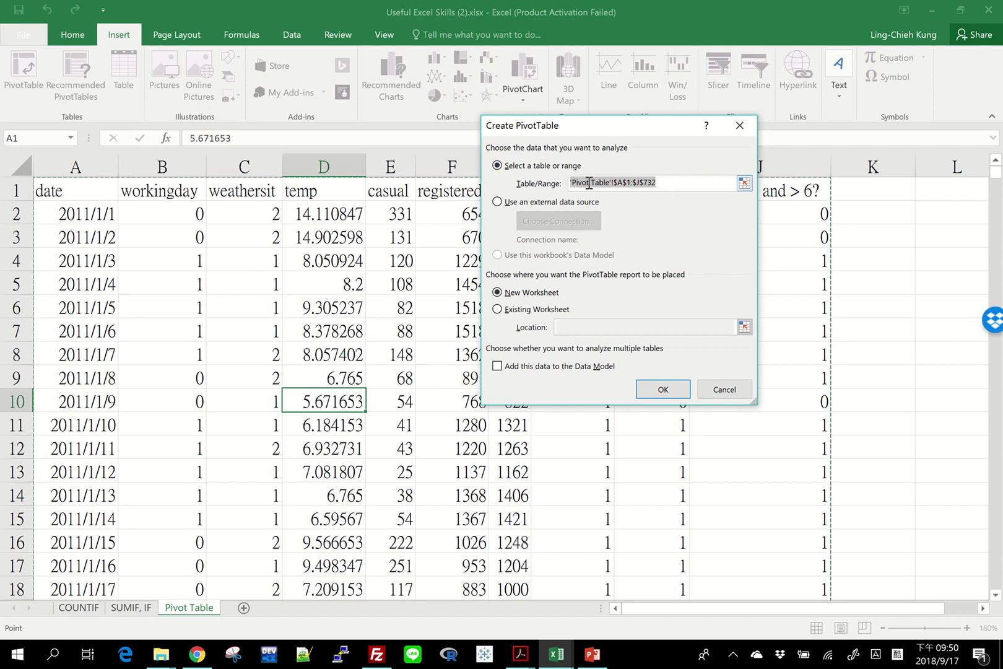
click(740, 391)
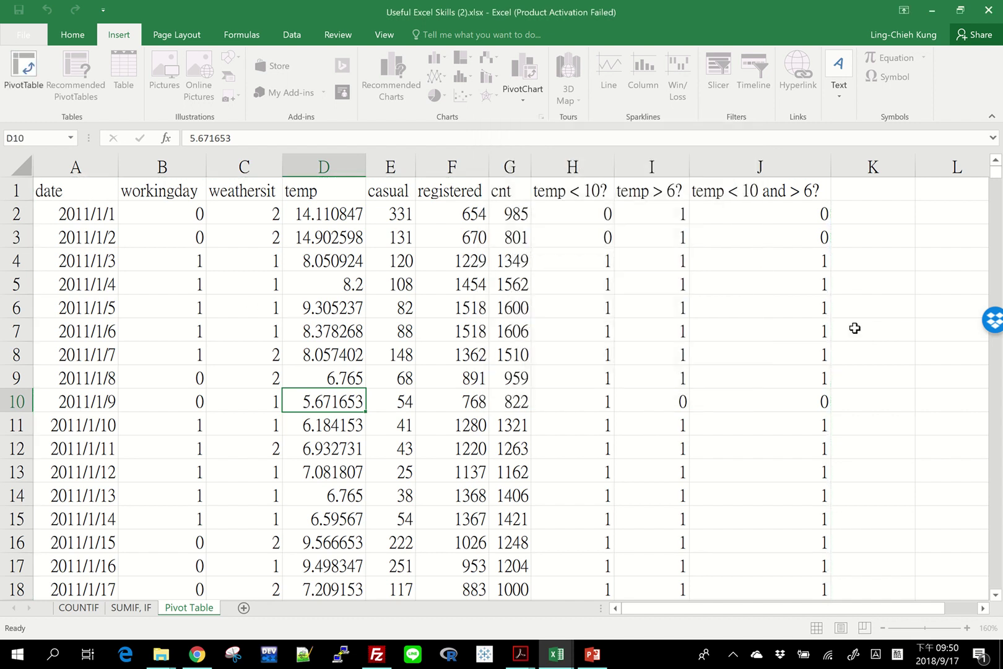
click(855, 310)
click(467, 325)
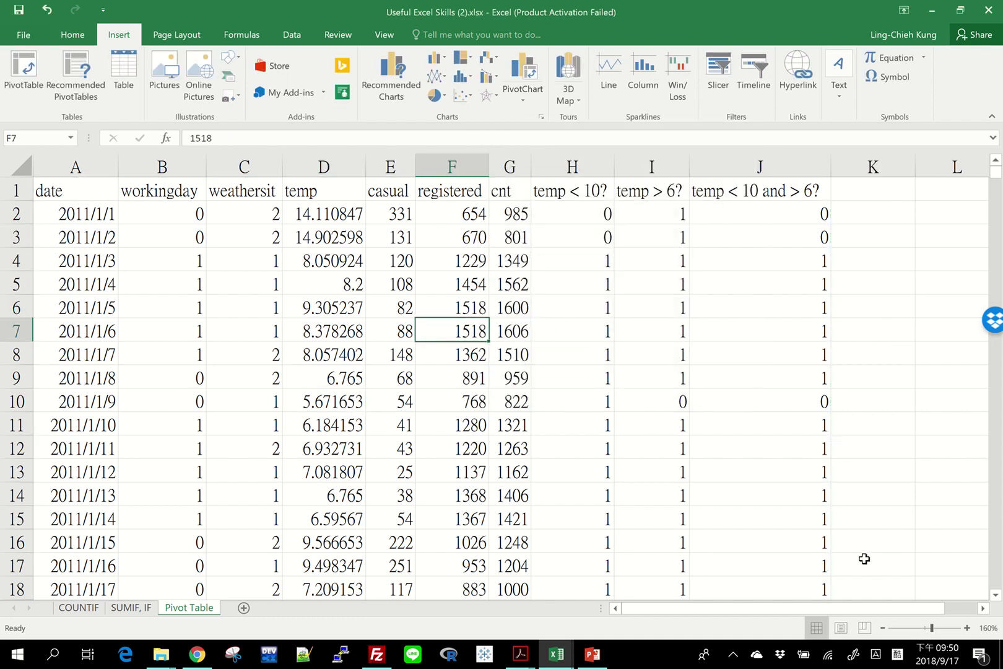
click(112, 429)
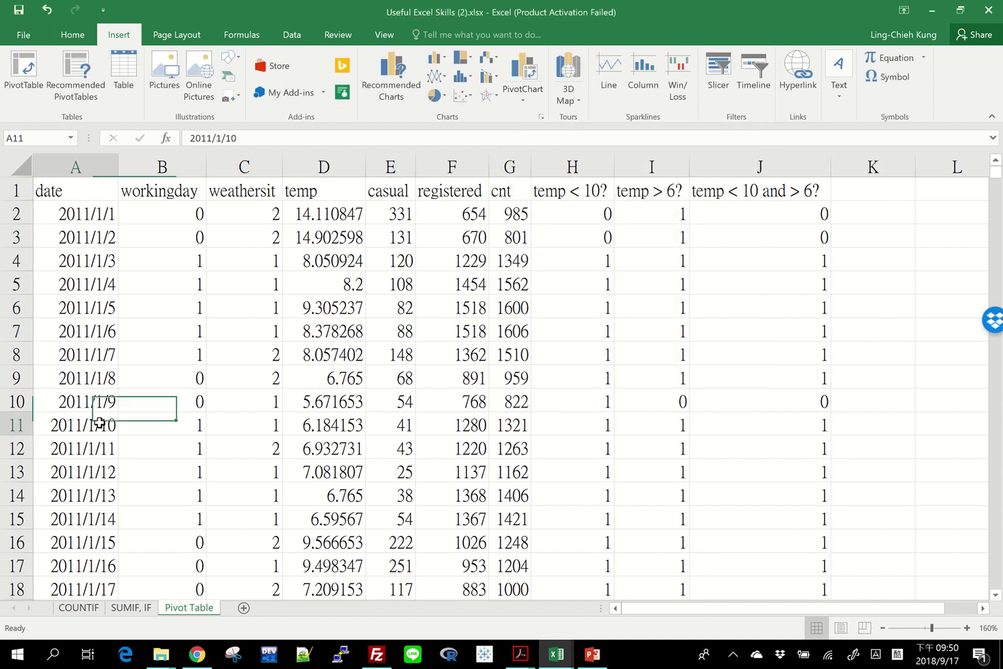
click(696, 406)
click(350, 406)
click(681, 290)
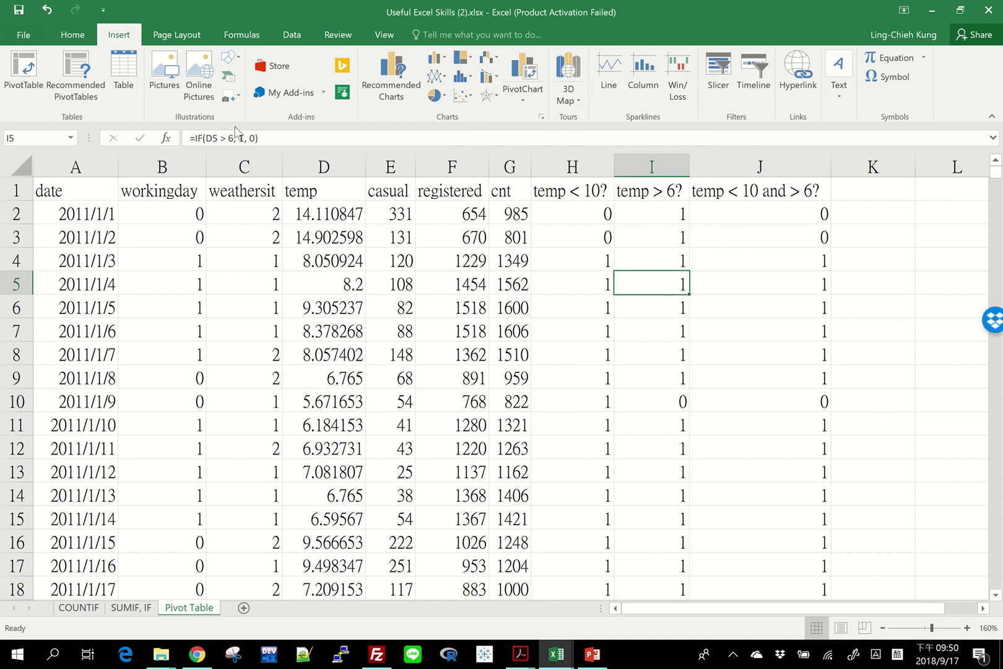
Create a PivotTable on a new worksheet from the range A1:J732 of the Pivot Table sheet
click(24, 73)
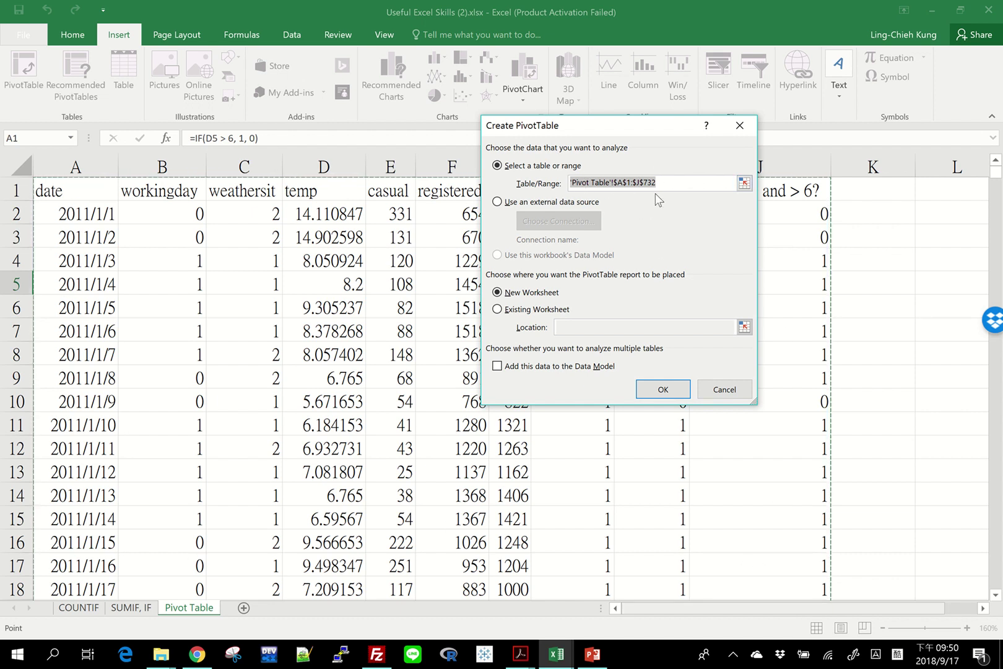
click(664, 389)
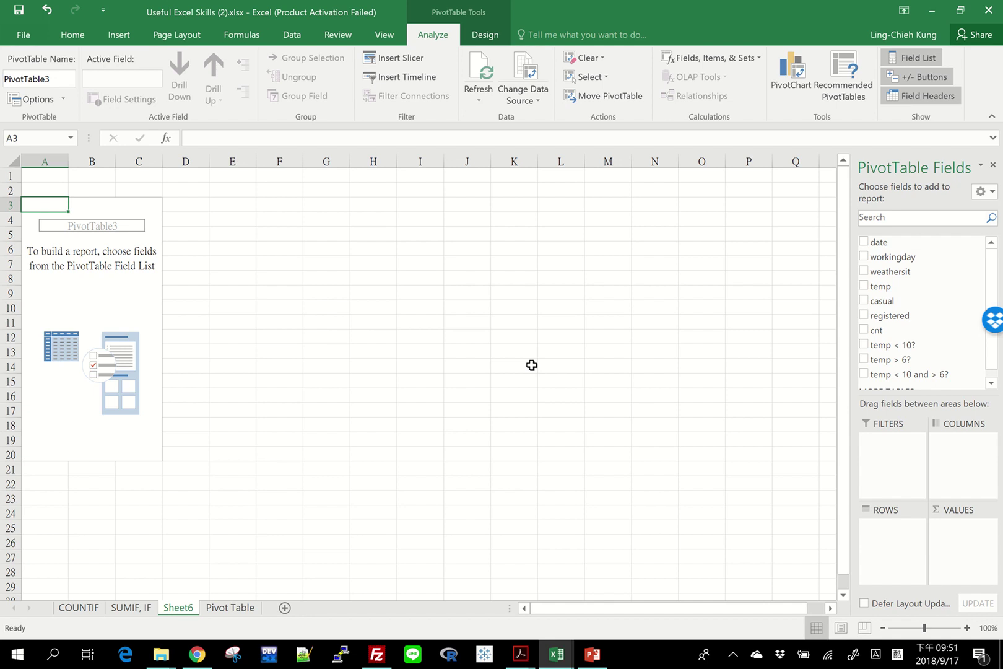
click(968, 628)
click(967, 629)
click(967, 628)
click(968, 628)
click(967, 628)
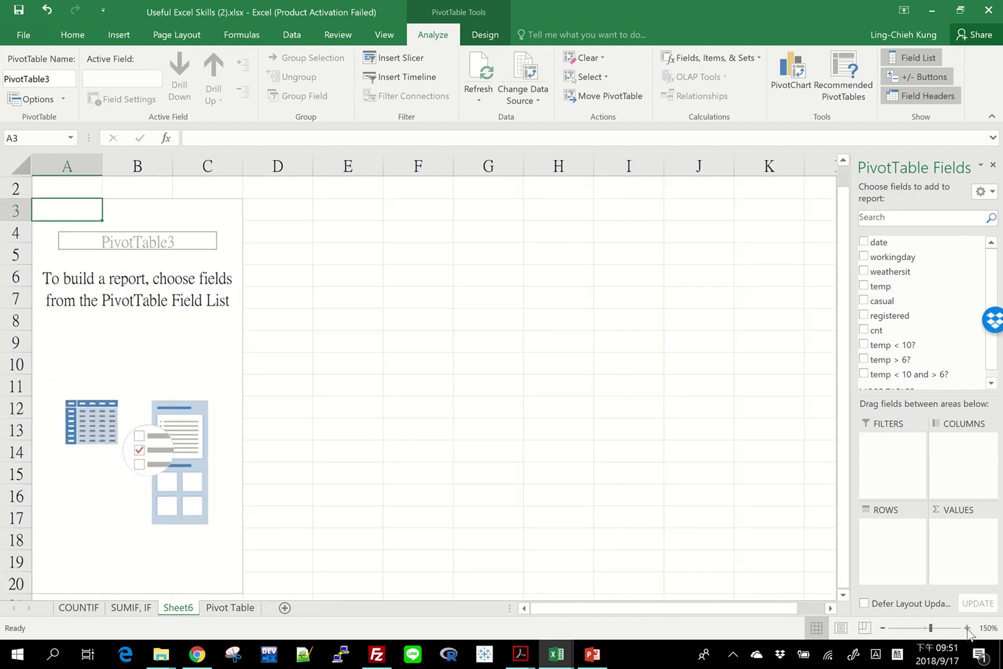
scroll(354, 379, up, 1)
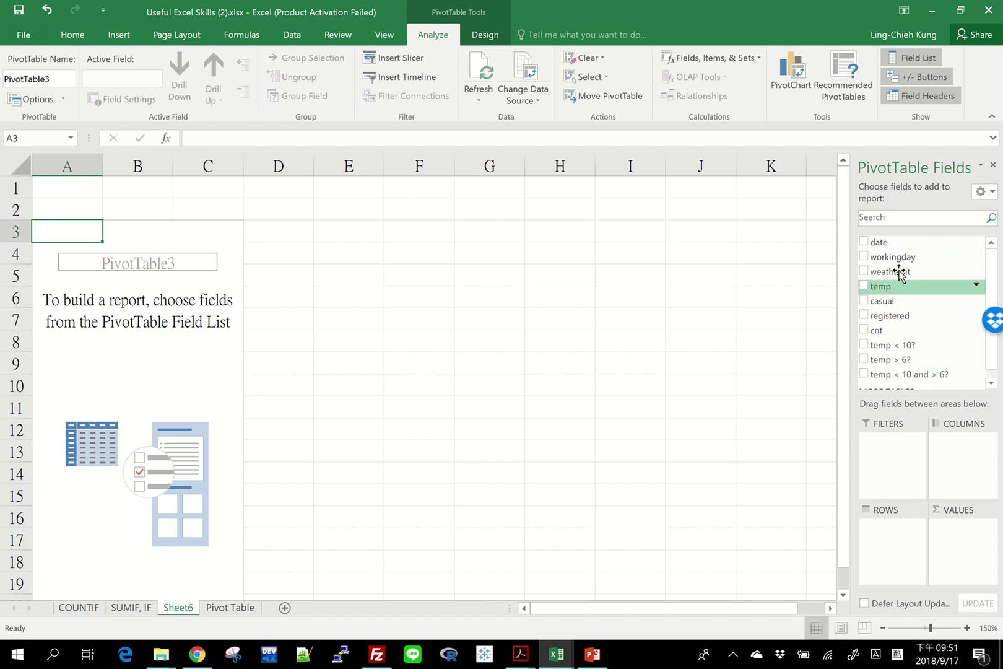
Add the workingday field to the PivotTable and place it in the rows area
click(229, 607)
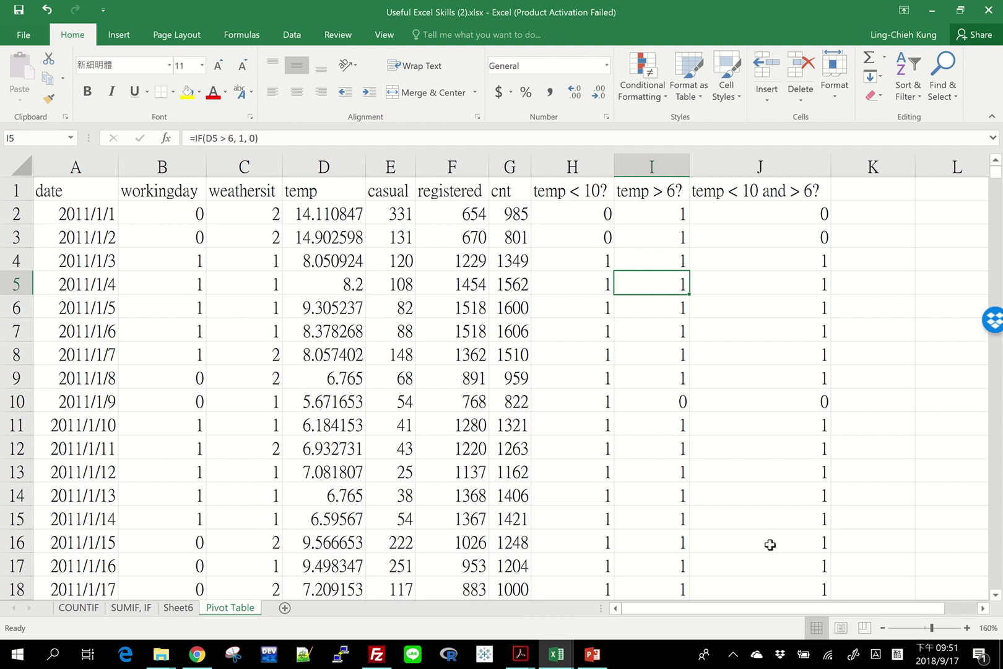
click(178, 608)
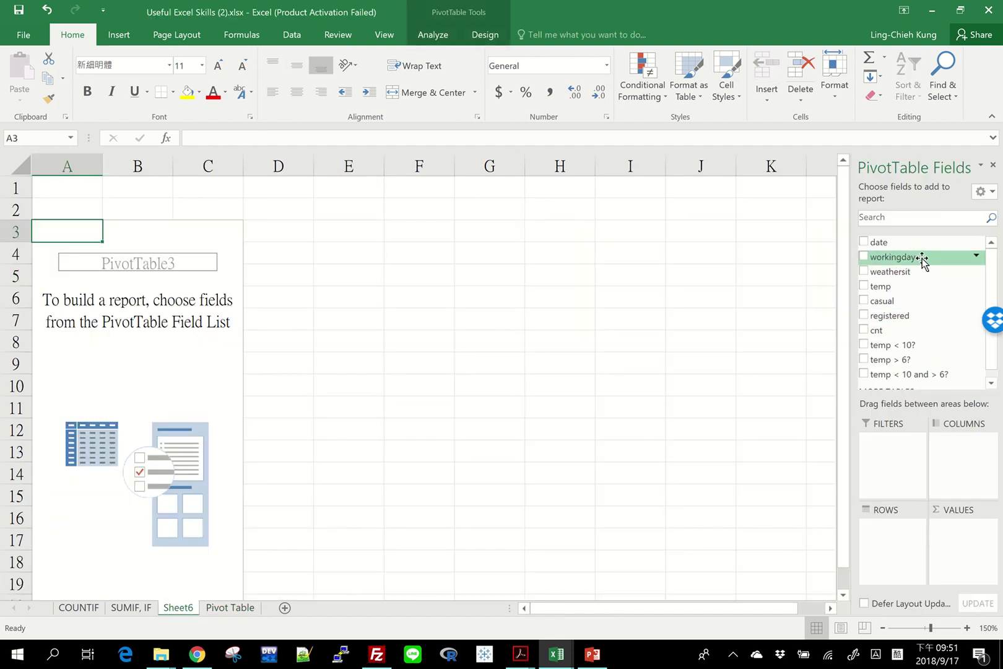
click(864, 256)
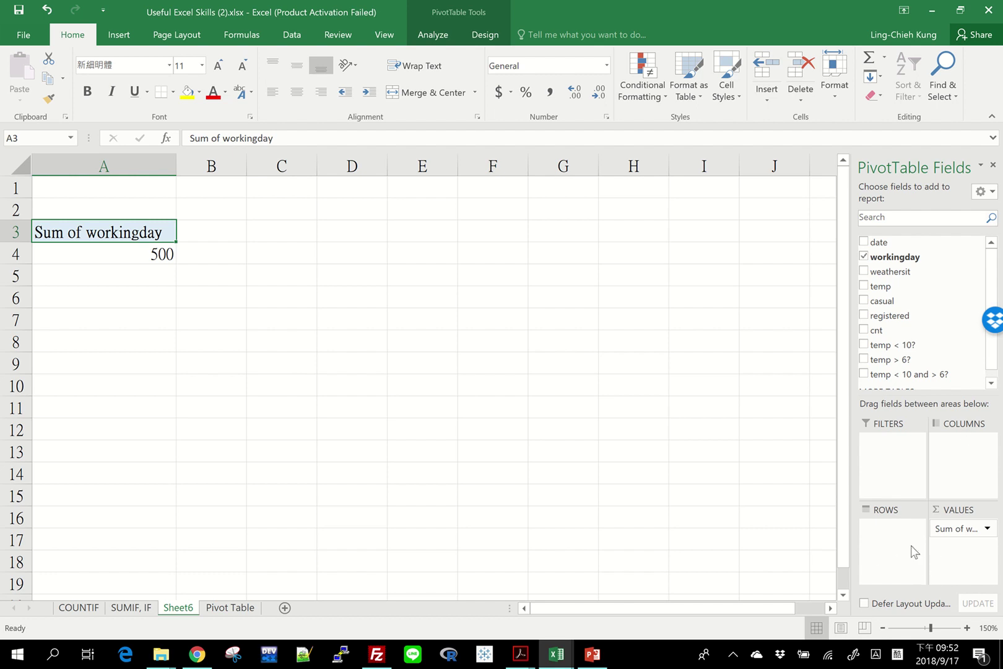
drag(957, 529, 888, 532)
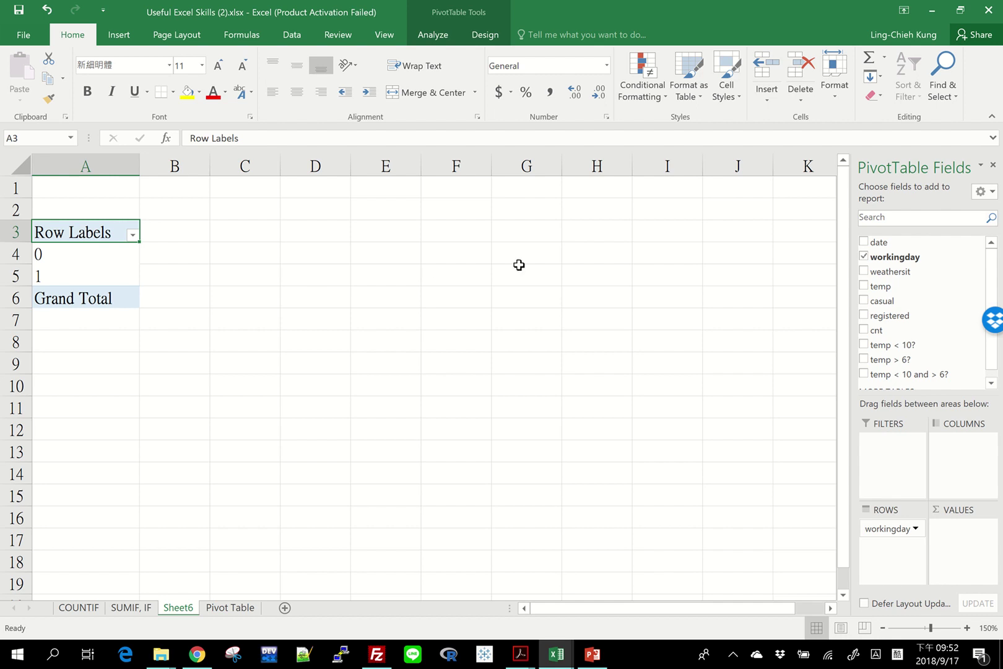
Add the cnt field to the PivotTable's values area, summarized as a sum
click(865, 332)
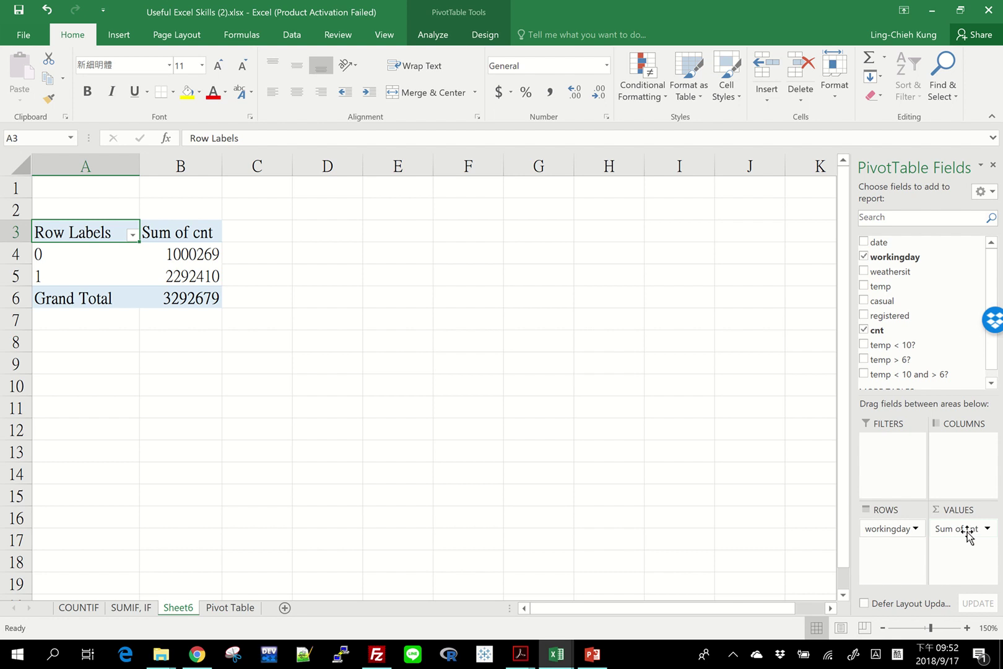
drag(968, 533, 917, 298)
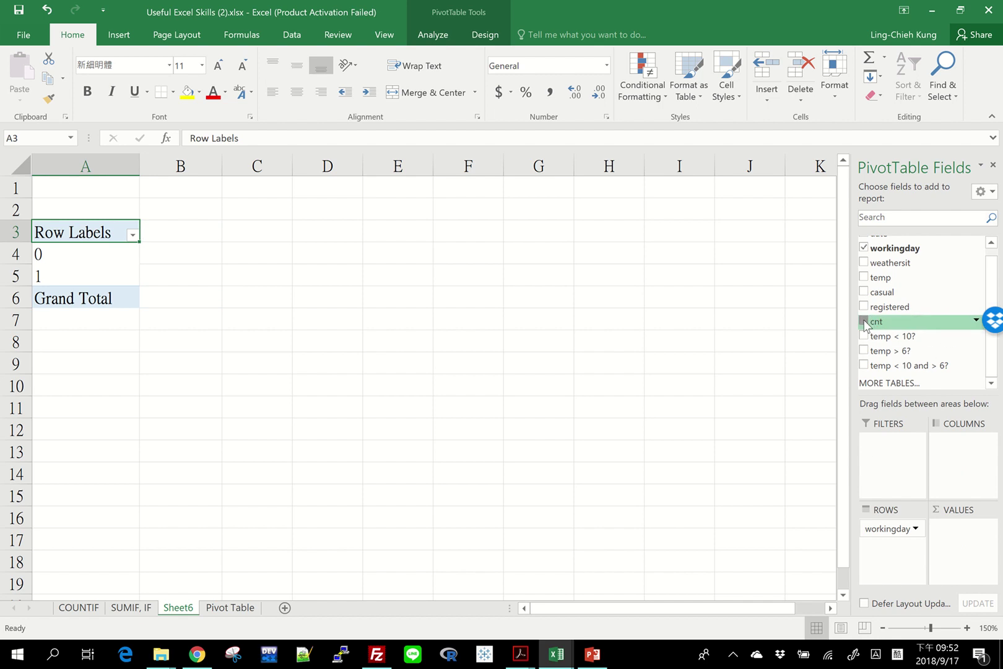
drag(866, 325, 957, 550)
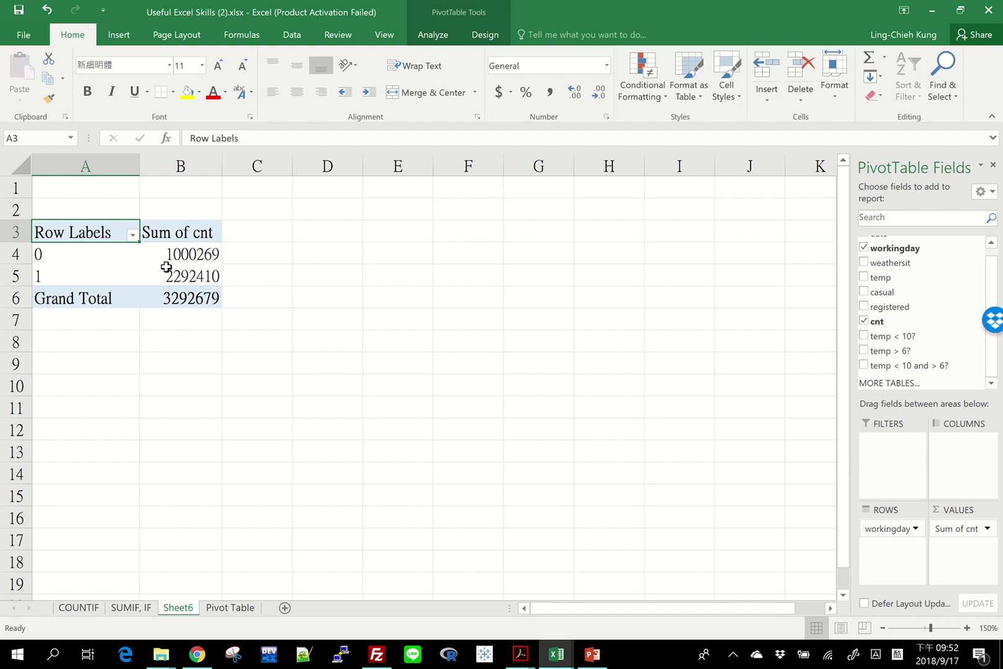
Compare the PivotTable's cnt sums for workingday 0 and 1 with the SUMIF result in cell L3 of the SUMIF, IF sheet
click(77, 255)
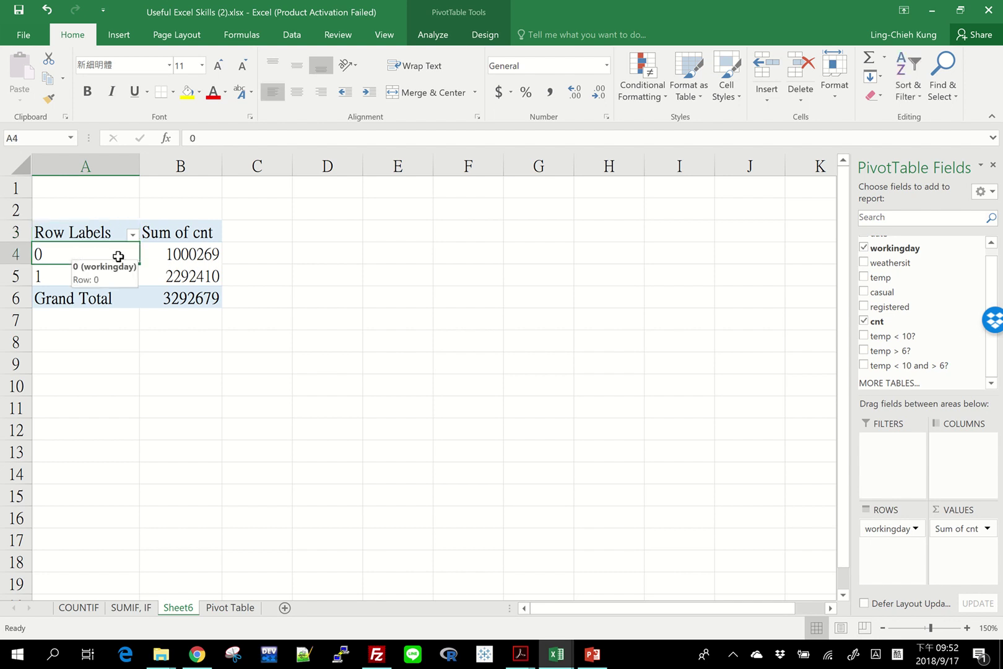
click(154, 255)
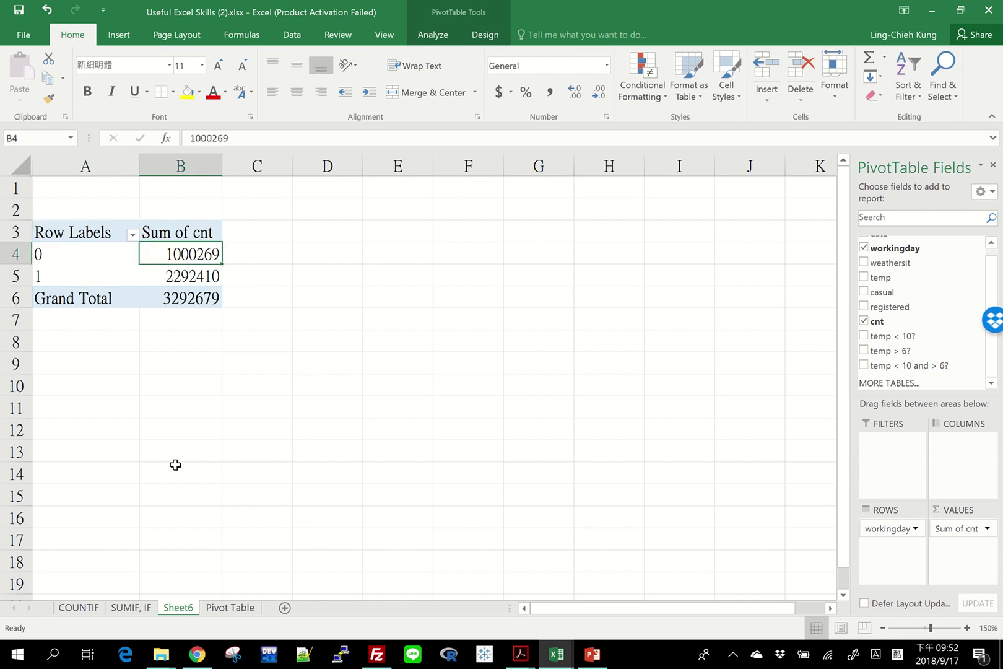
click(73, 273)
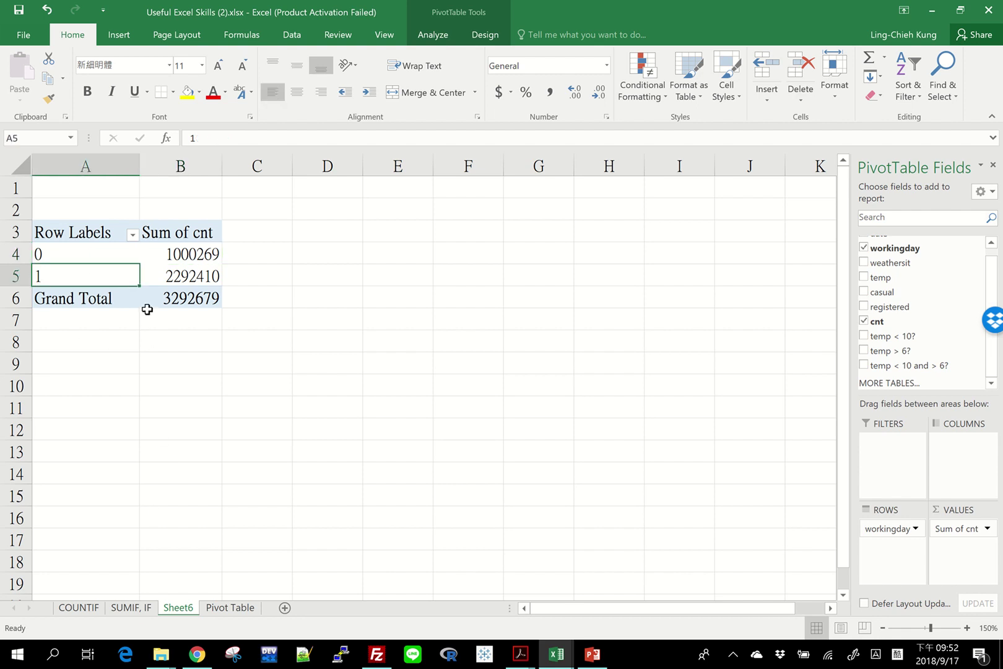
click(151, 280)
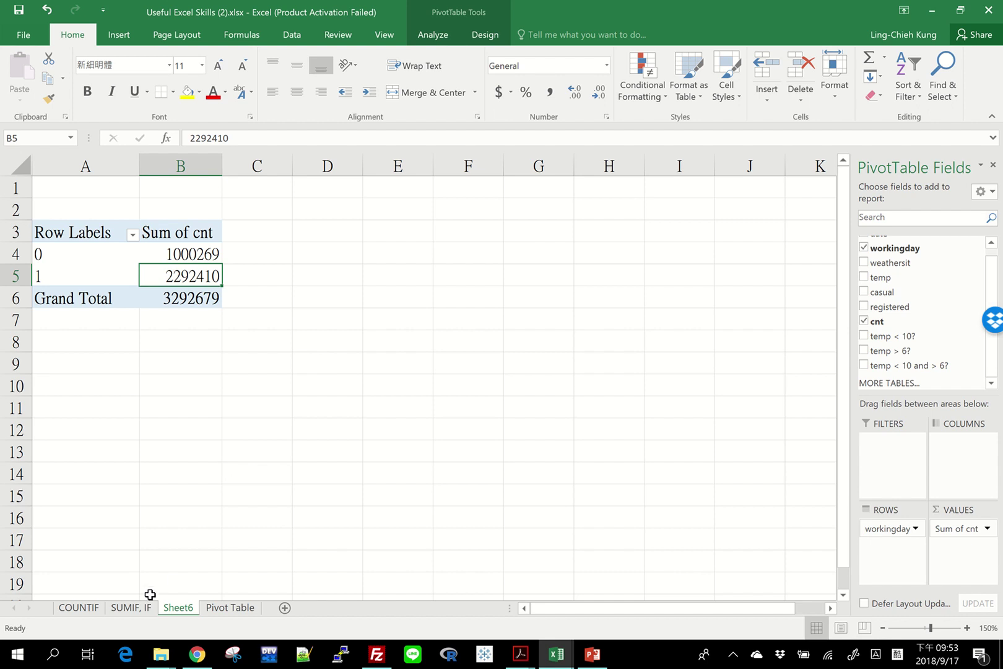
click(83, 609)
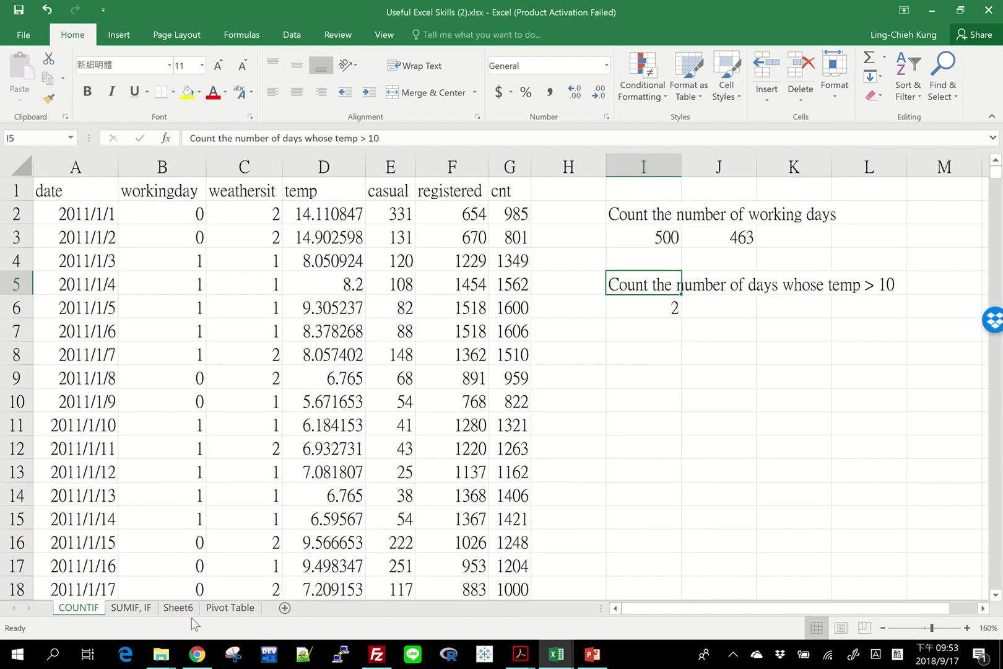
click(130, 608)
scroll(710, 300, up, 1)
scroll(824, 350, up, 20)
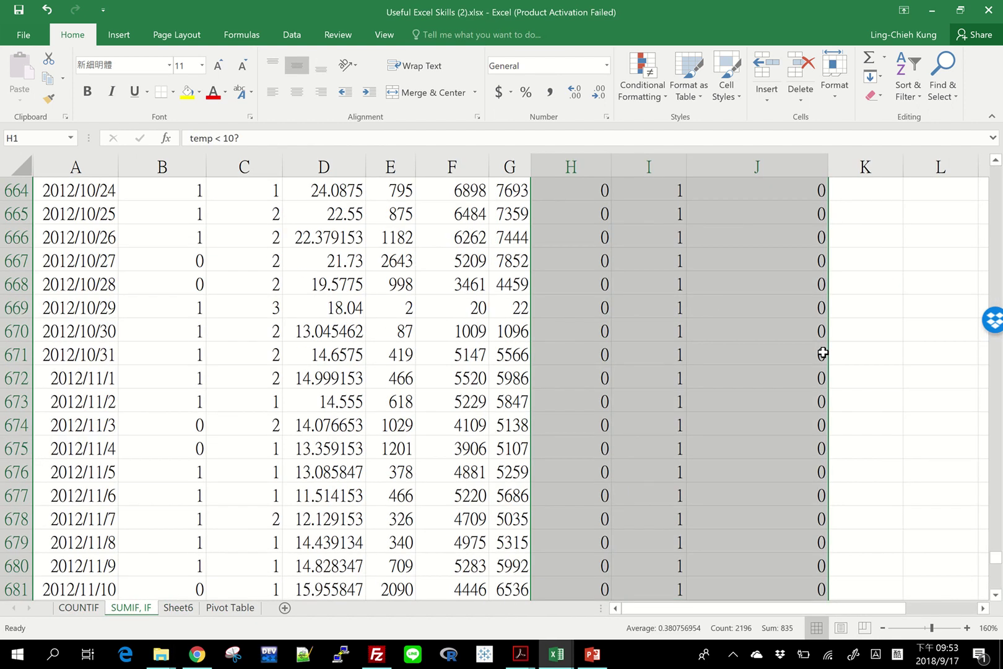
key(Up)
key(Right)
key(Right)
key(Right)
key(Right)
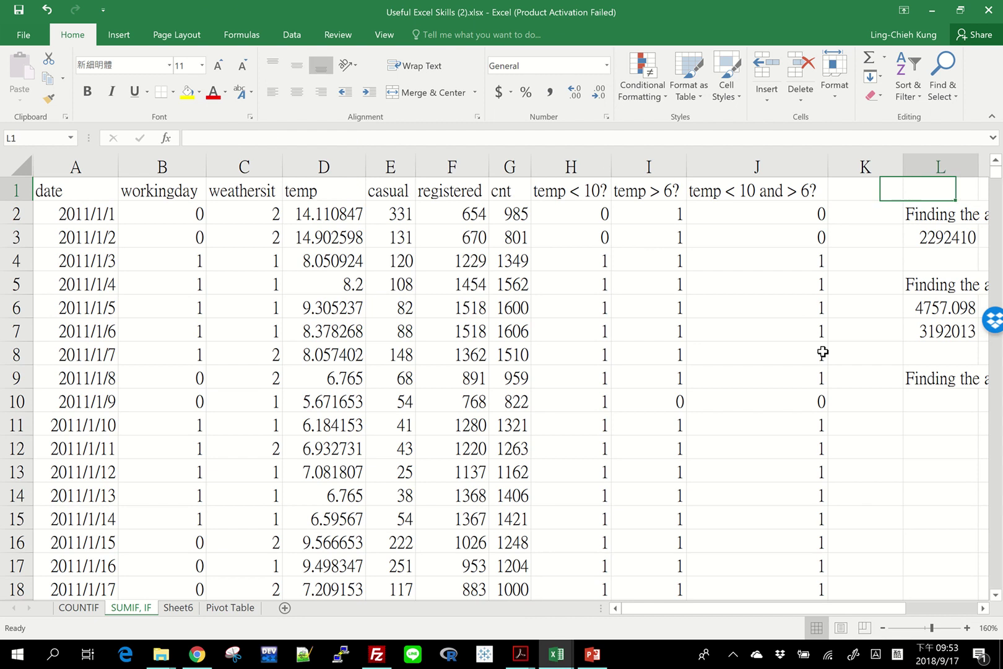
key(Down)
key(Down)
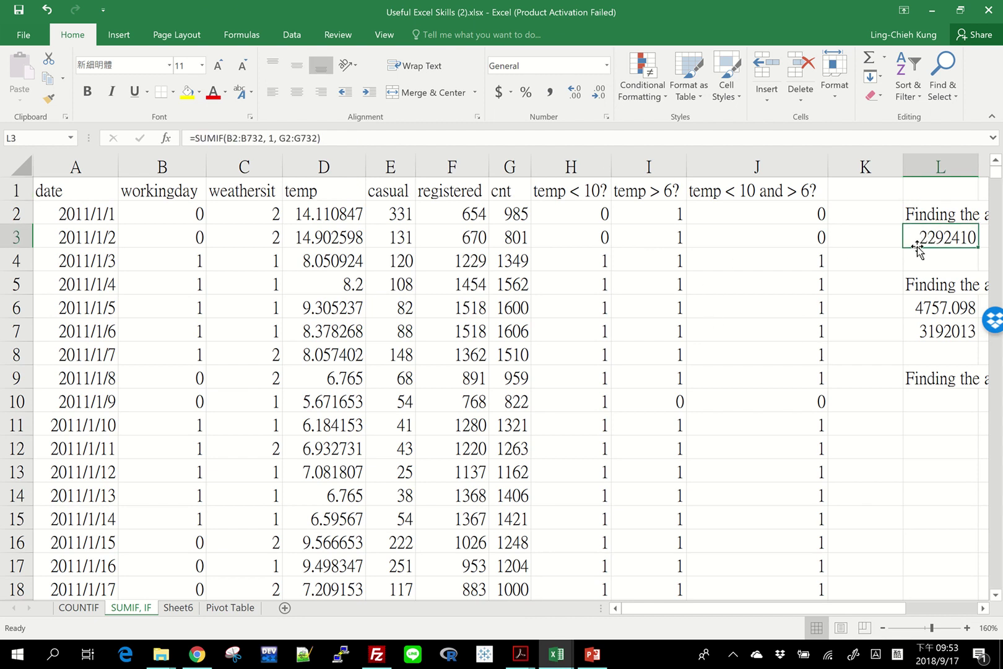
click(224, 613)
click(178, 607)
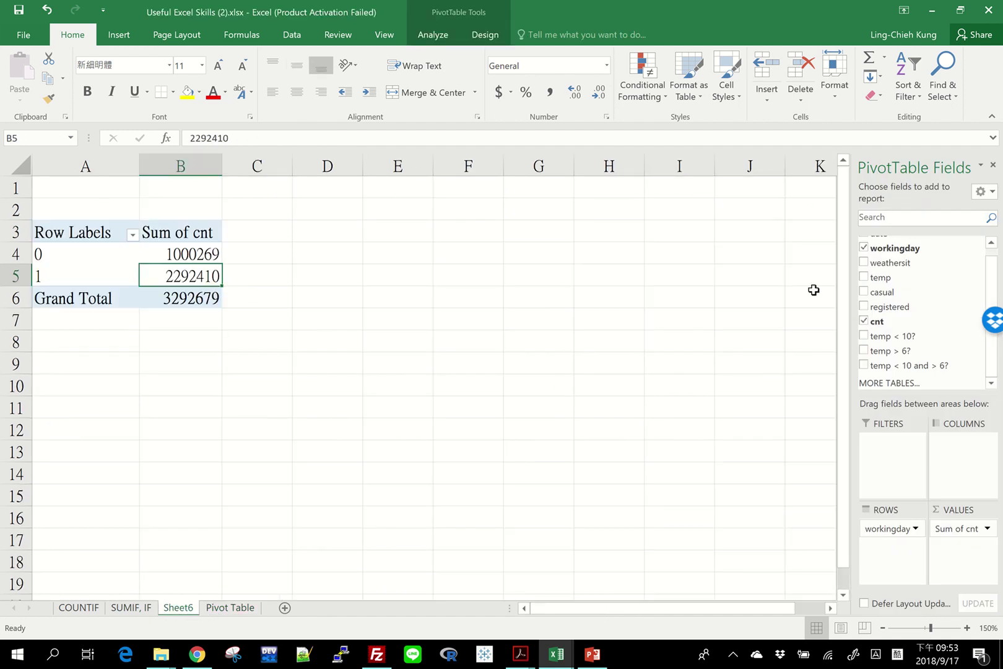
Change the cnt value field in the PivotTable so that it is summarized by Count
mouse_move(155, 274)
click(987, 529)
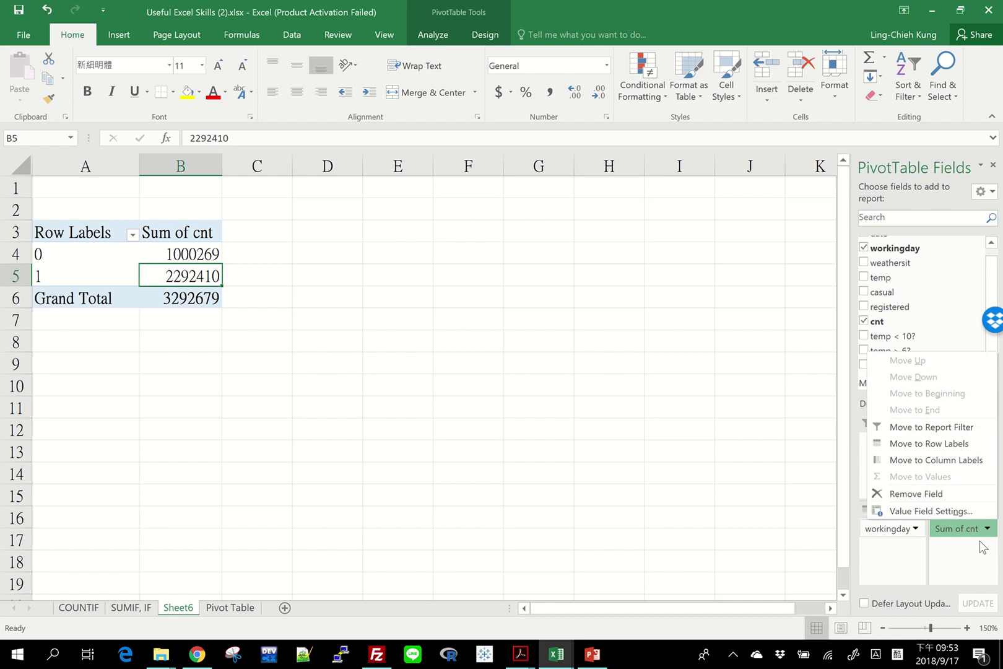
click(937, 511)
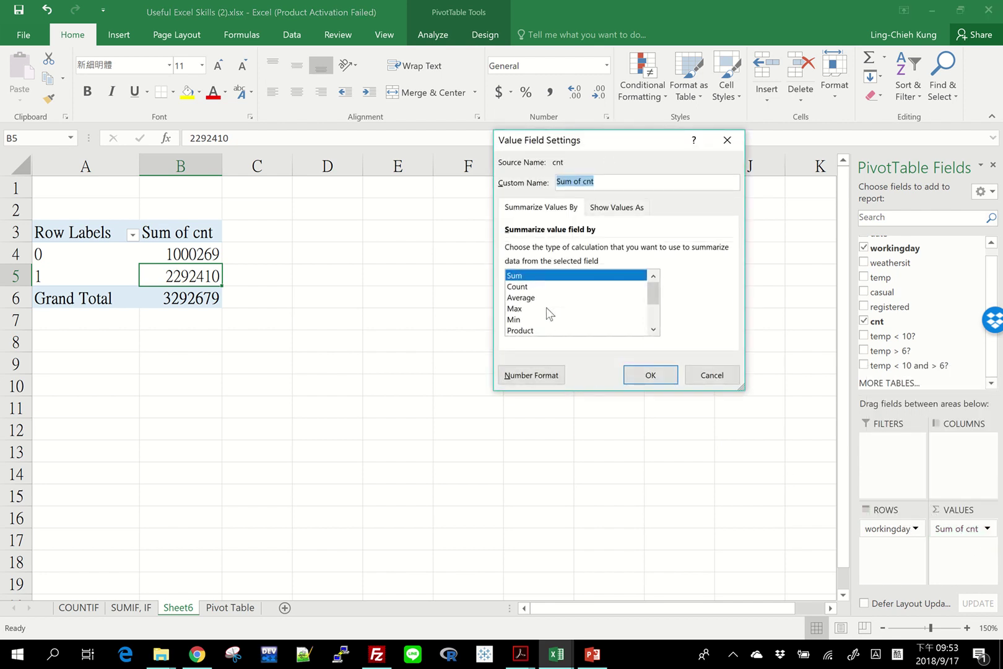
key(Down)
key(Down)
key(Down)
key(Down)
key(Down)
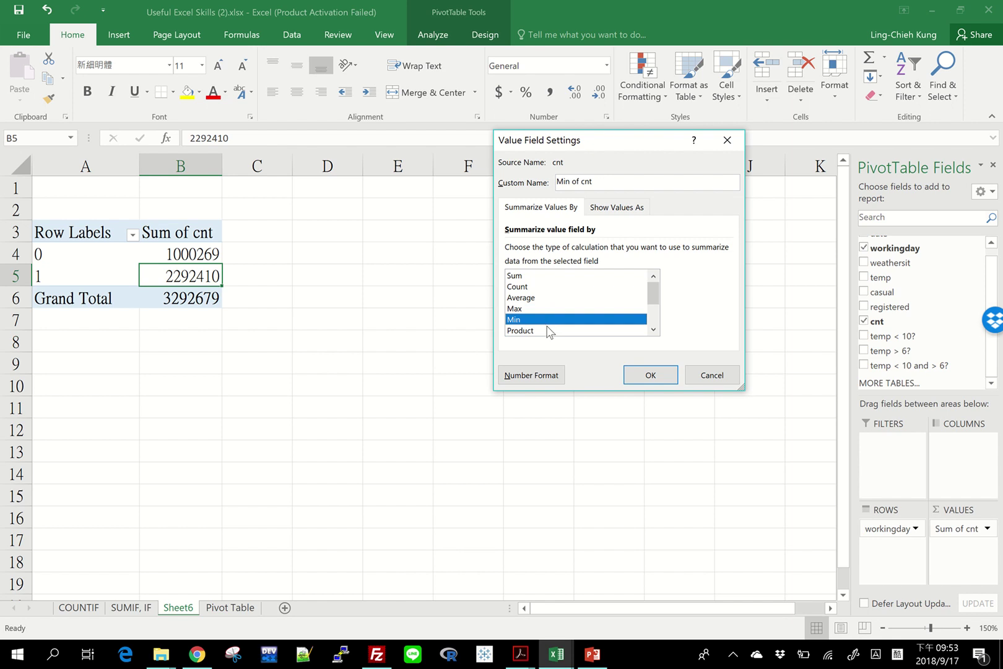
mouse_move(653, 300)
mouse_down()
mouse_move(661, 317)
mouse_move(656, 291)
mouse_up()
click(582, 286)
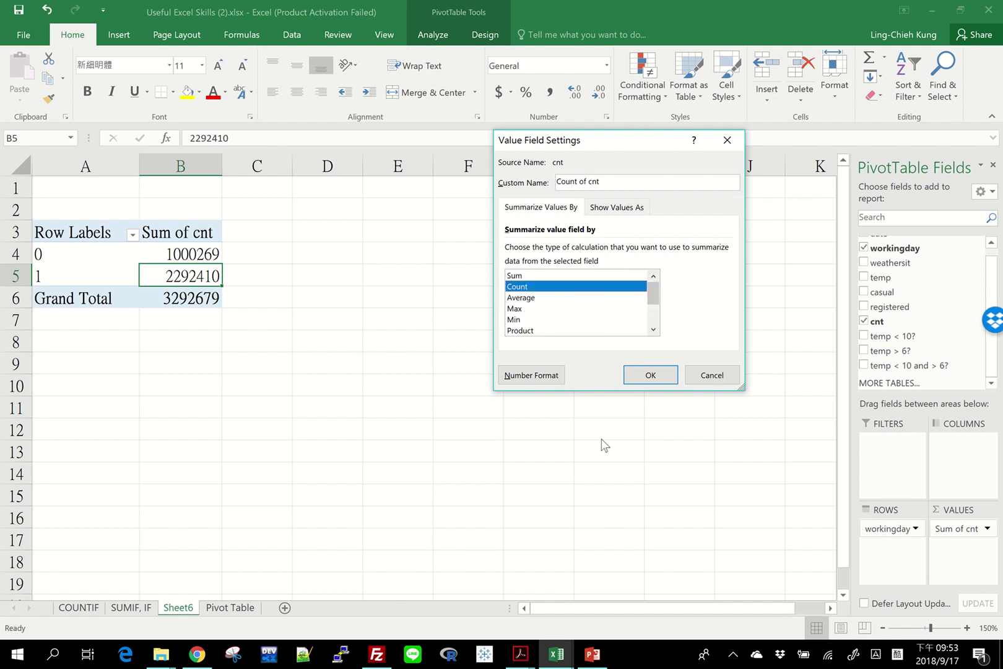
click(656, 377)
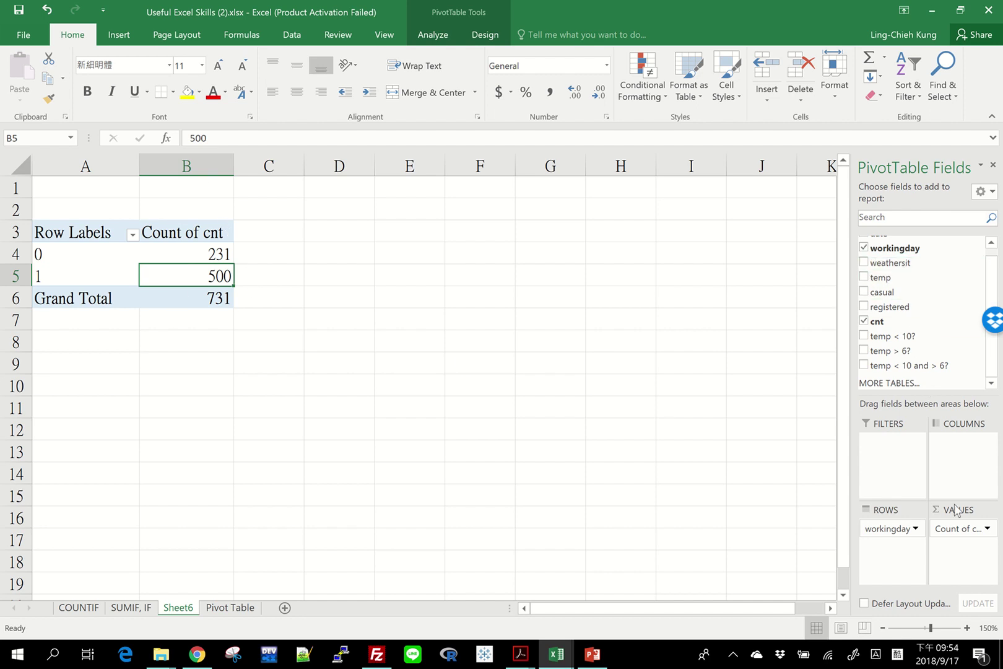
Replace cnt with temp in the PivotTable's values area and summarize temp by Count for workingday 0 and 1
mouse_move(959, 534)
mouse_down()
mouse_move(909, 305)
mouse_move(914, 454)
mouse_move(945, 540)
mouse_up()
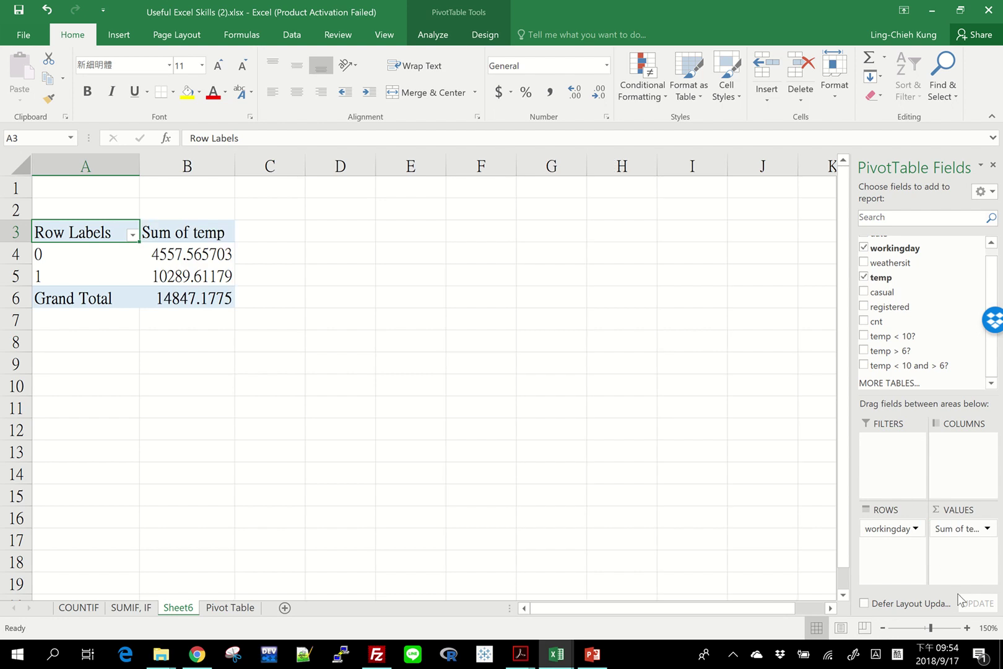
click(988, 529)
click(892, 511)
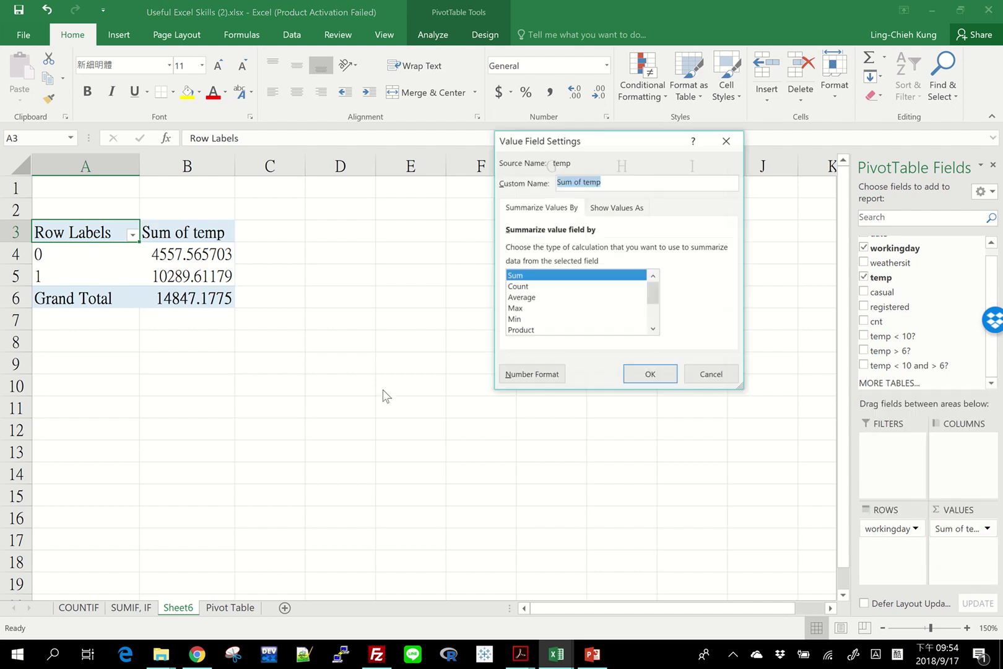
click(519, 286)
click(661, 374)
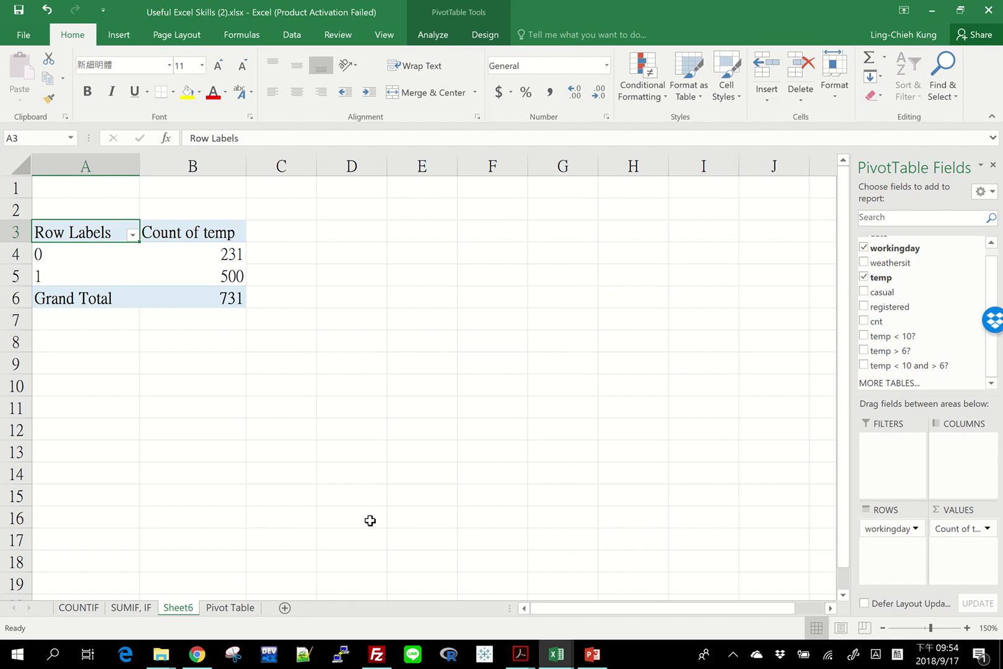
click(99, 261)
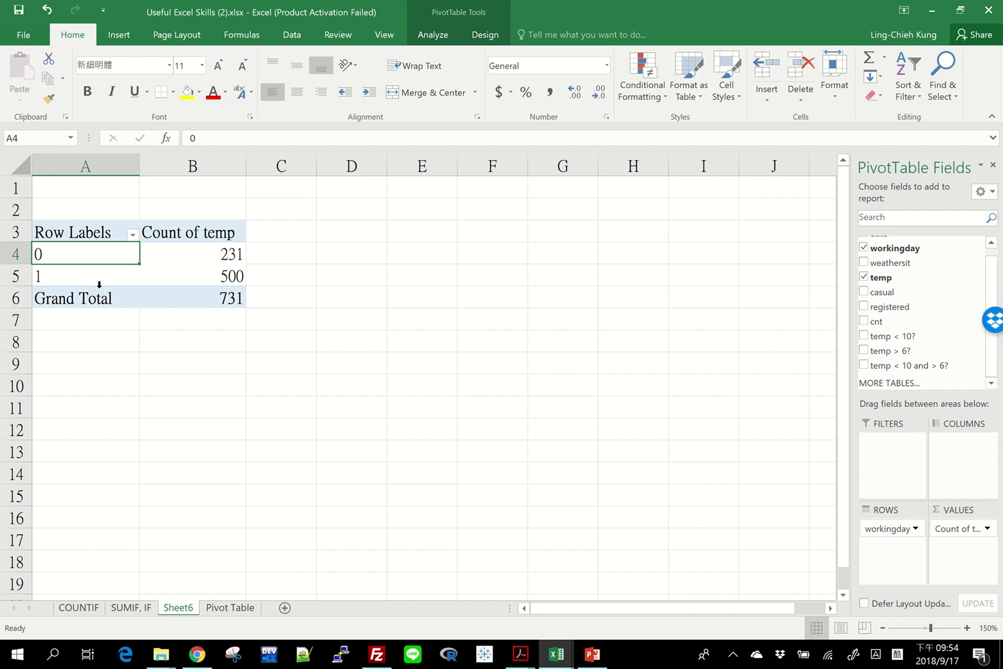
click(95, 276)
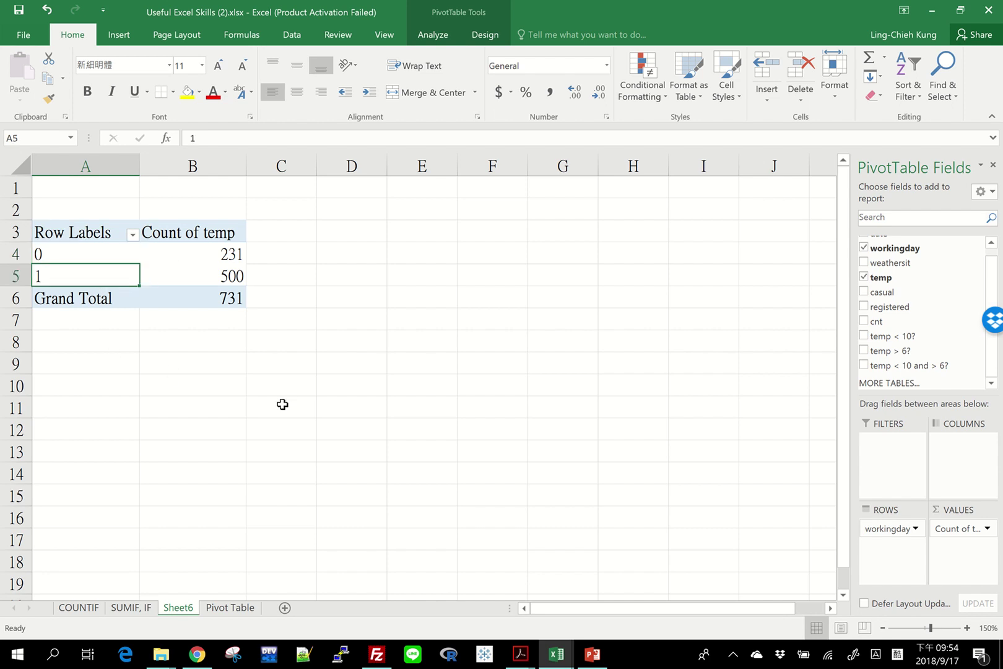
Replace temp with cnt as a sum in the values area, and add cnt a second time summarized by Count
mouse_move(959, 529)
mouse_down()
mouse_move(949, 334)
mouse_move(894, 338)
mouse_move(960, 531)
mouse_up()
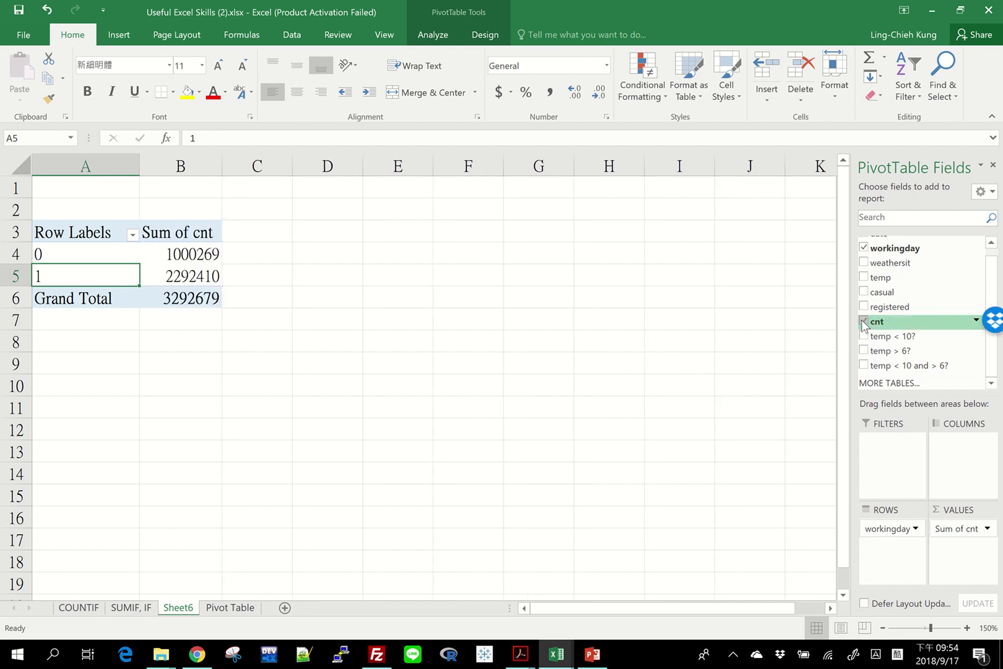
drag(864, 321, 957, 546)
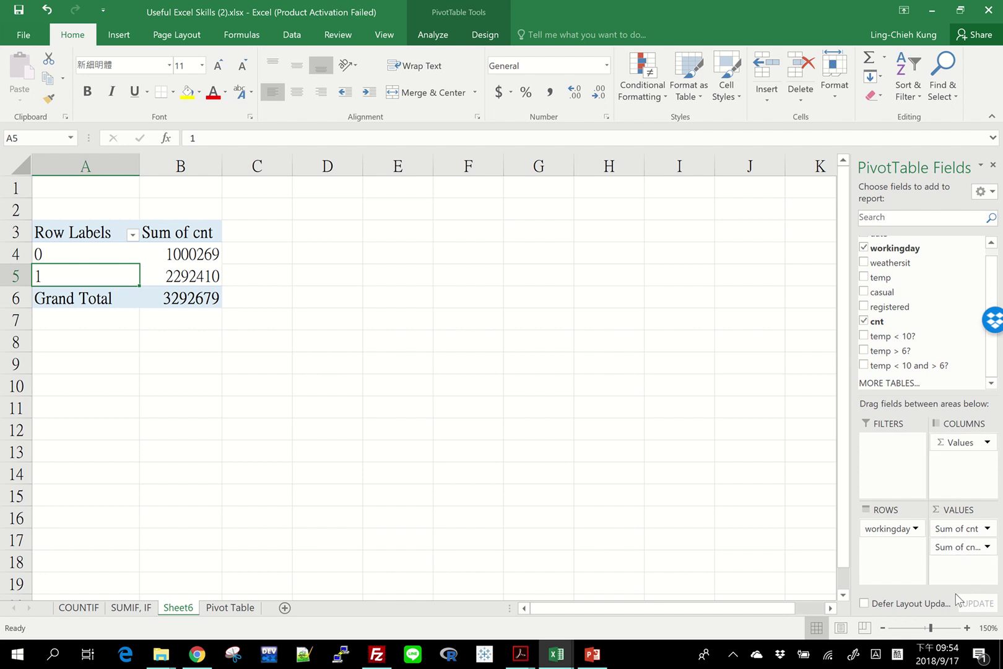
click(958, 548)
click(943, 530)
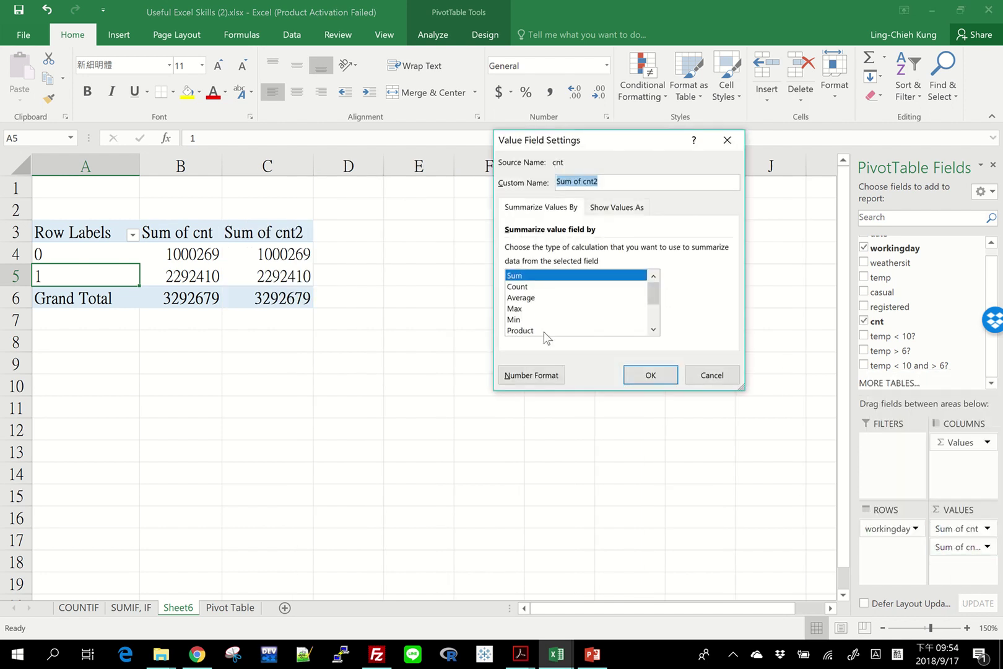
click(528, 287)
click(647, 374)
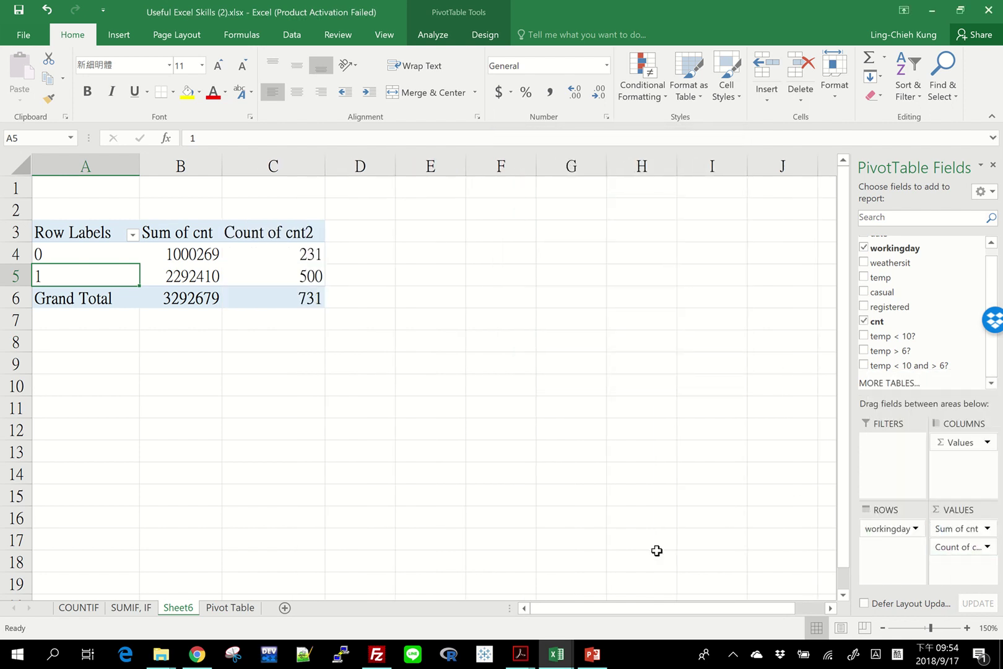
Copy the PivotTable range A3:C6 and paste it as values only, starting at cell F3
drag(284, 298, 74, 233)
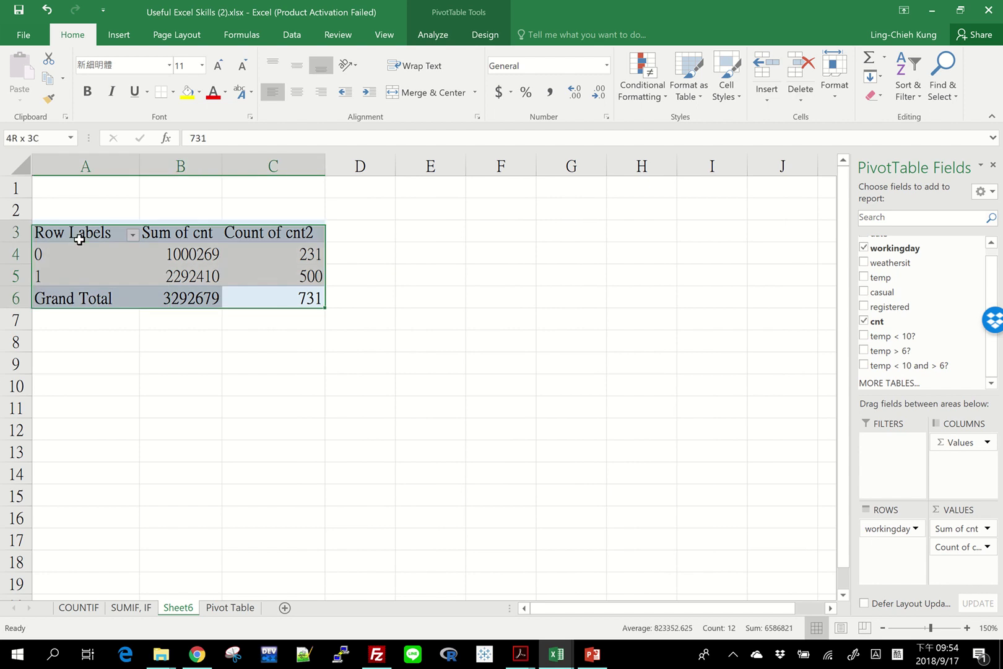
key(ctrl+c)
right_click(510, 235)
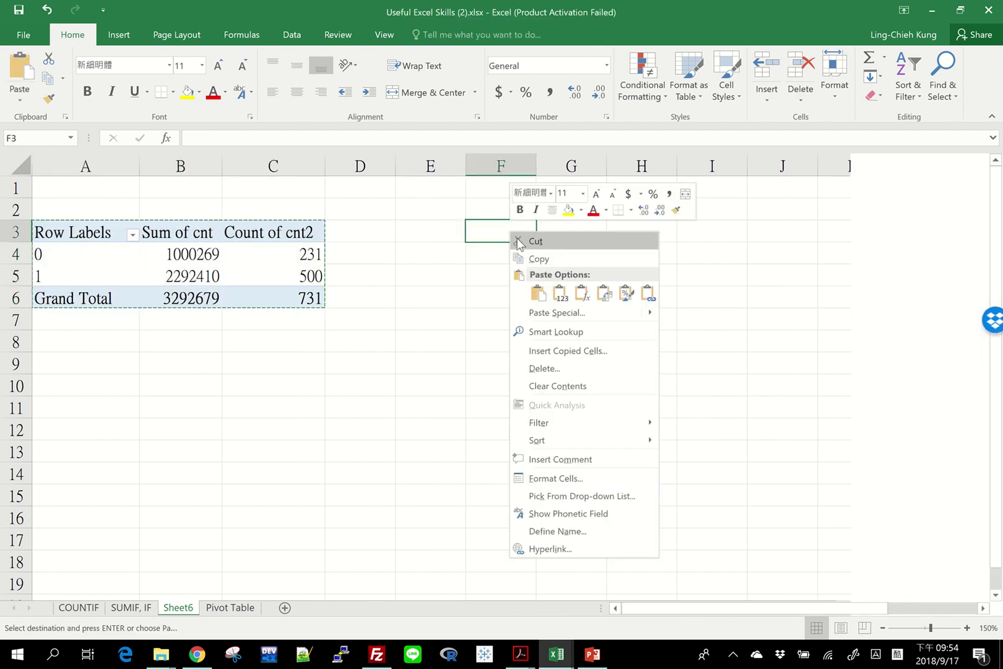
click(560, 295)
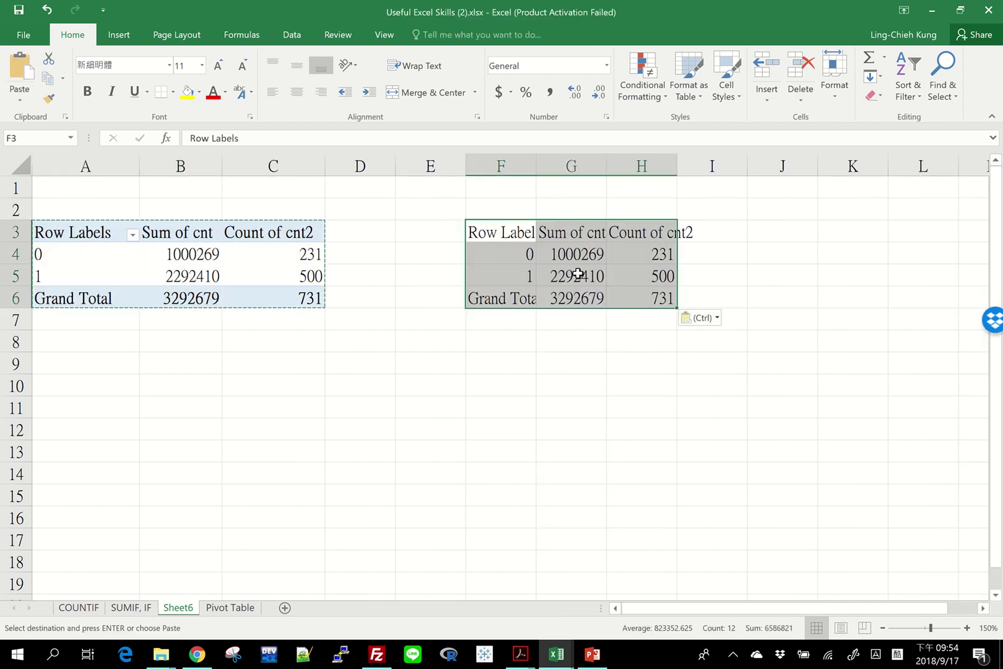
key(ctrl+z)
right_click(518, 231)
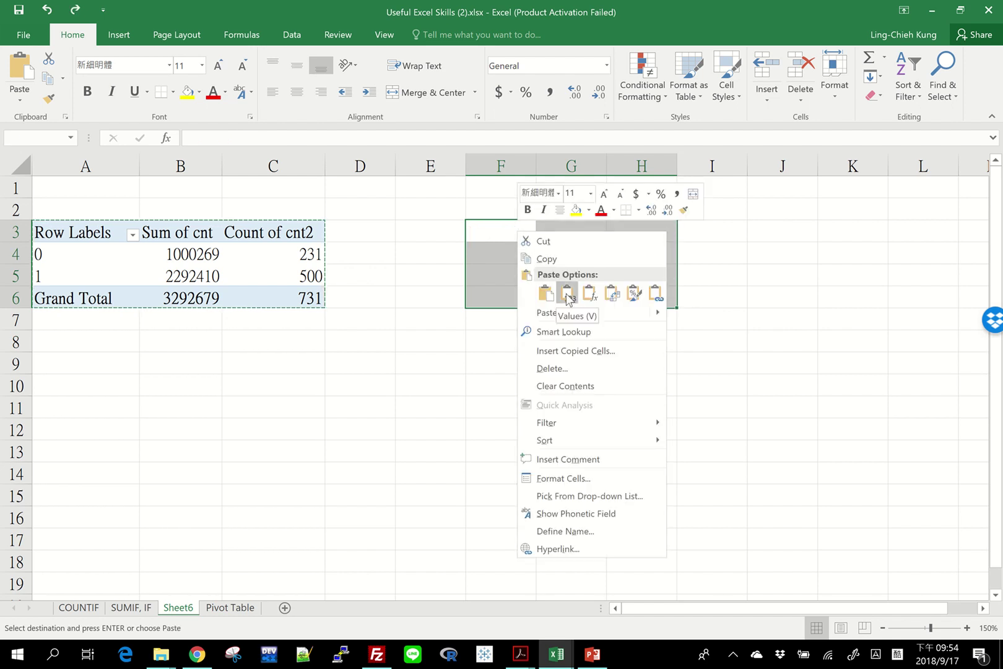
click(568, 296)
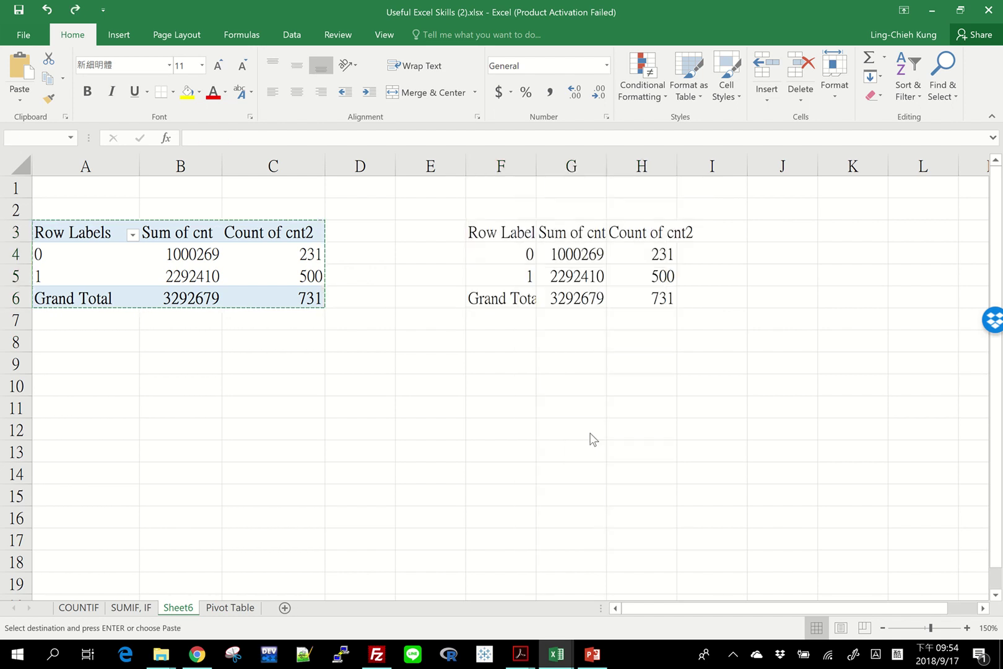
Auto-fit the widths of columns F, G and H to the pasted table
click(109, 253)
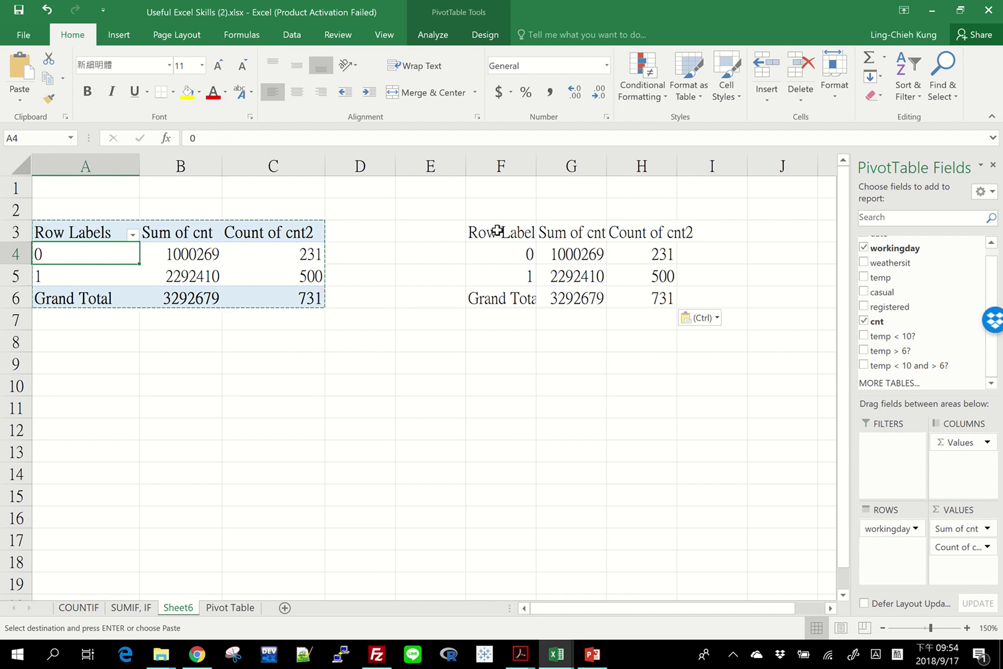
drag(495, 230, 638, 298)
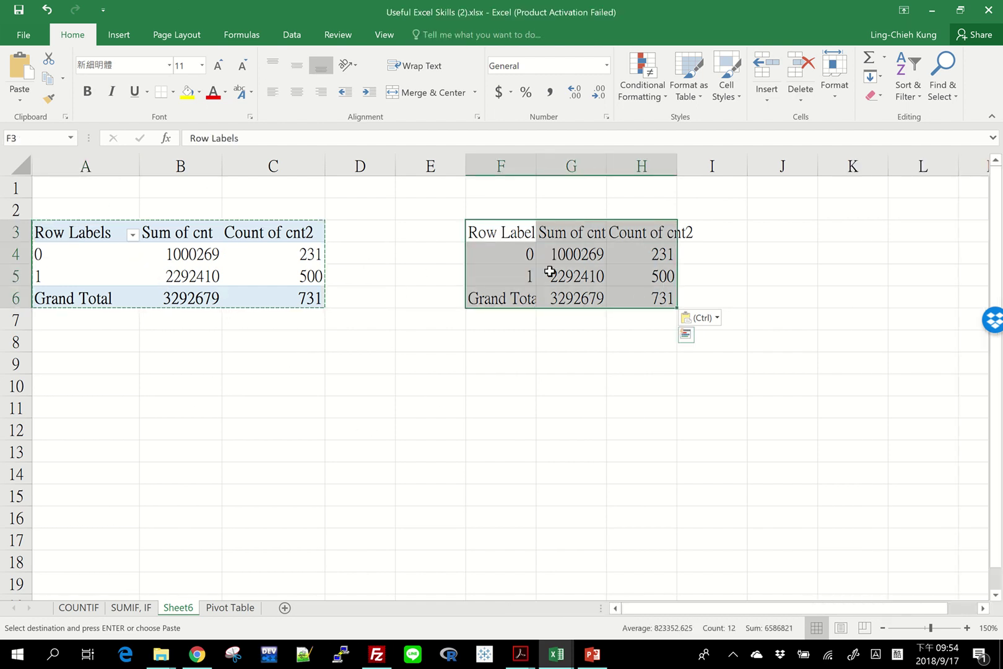
double_click(537, 164)
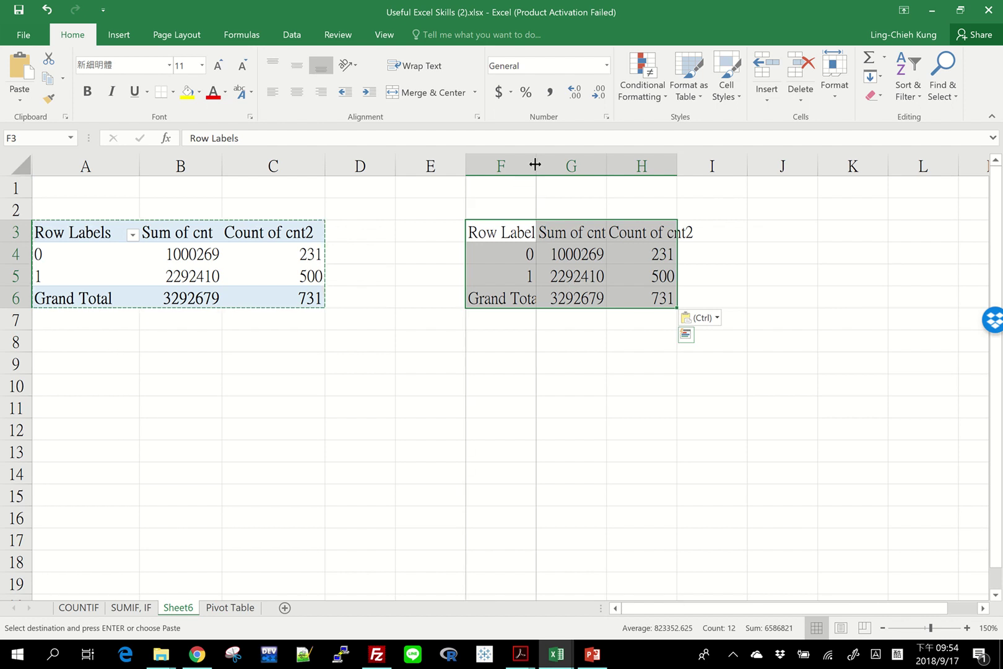
double_click(622, 158)
double_click(698, 164)
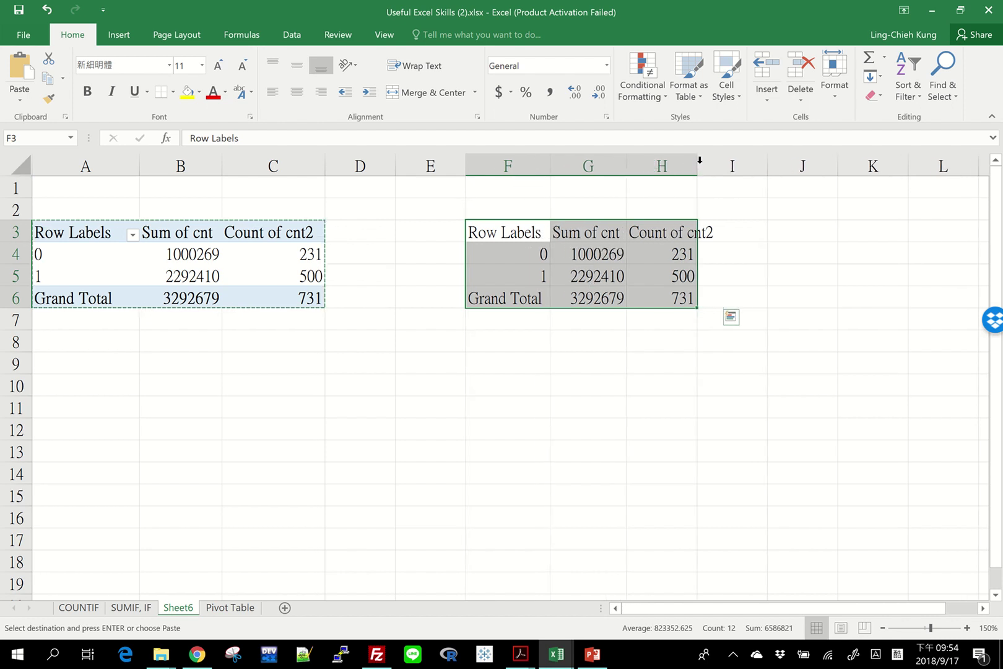
click(621, 298)
Enter the formula =G4/H4 in cell I4 to divide the cnt sum by its count
click(735, 254)
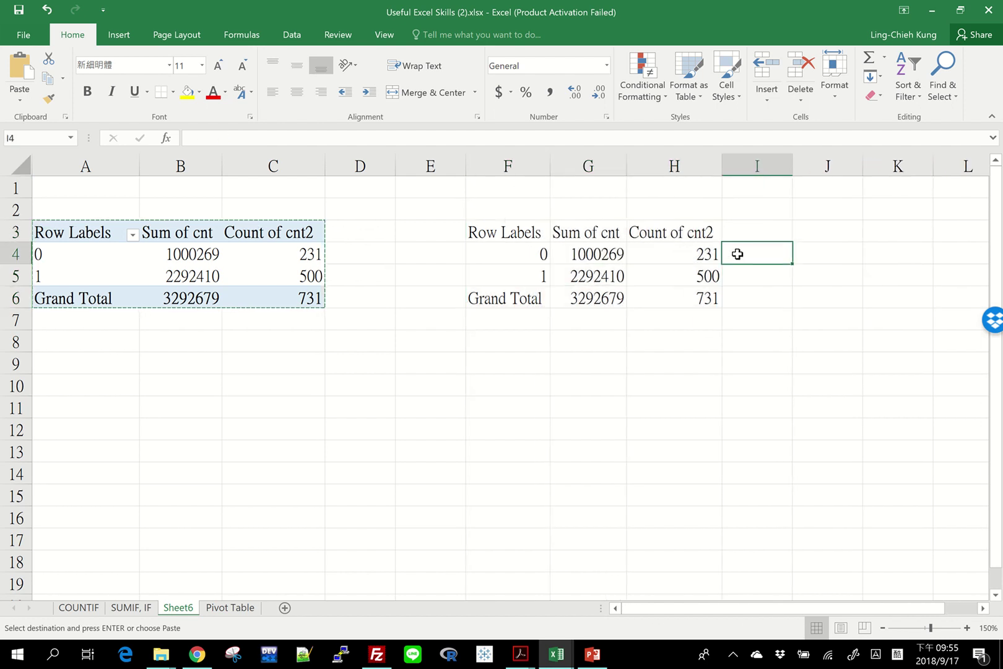
text(=)
key(Left)
key(Left)
text(/)
key(Left)
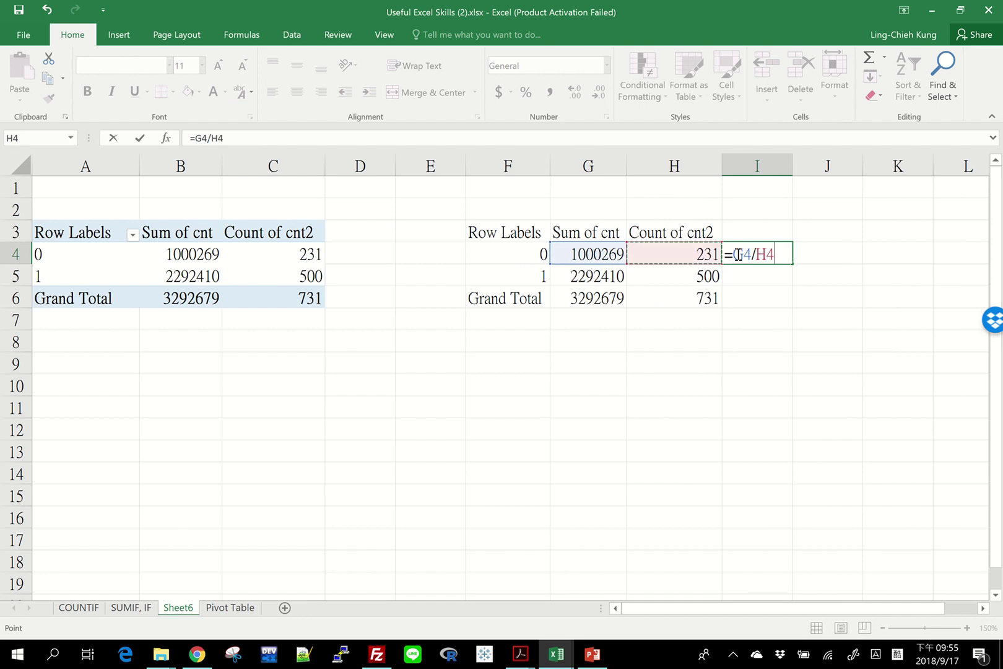
key(Return)
Copy the division formula from cell I4 into cell I5
click(738, 254)
key(ctrl+c)
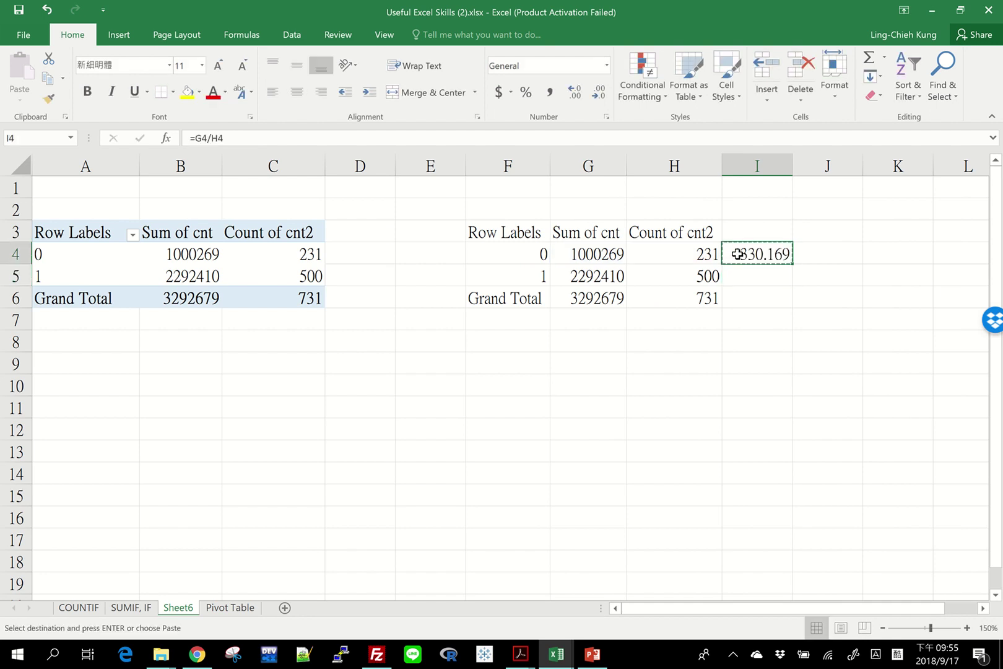
key(Down)
key(ctrl+v)
click(752, 312)
key(Escape)
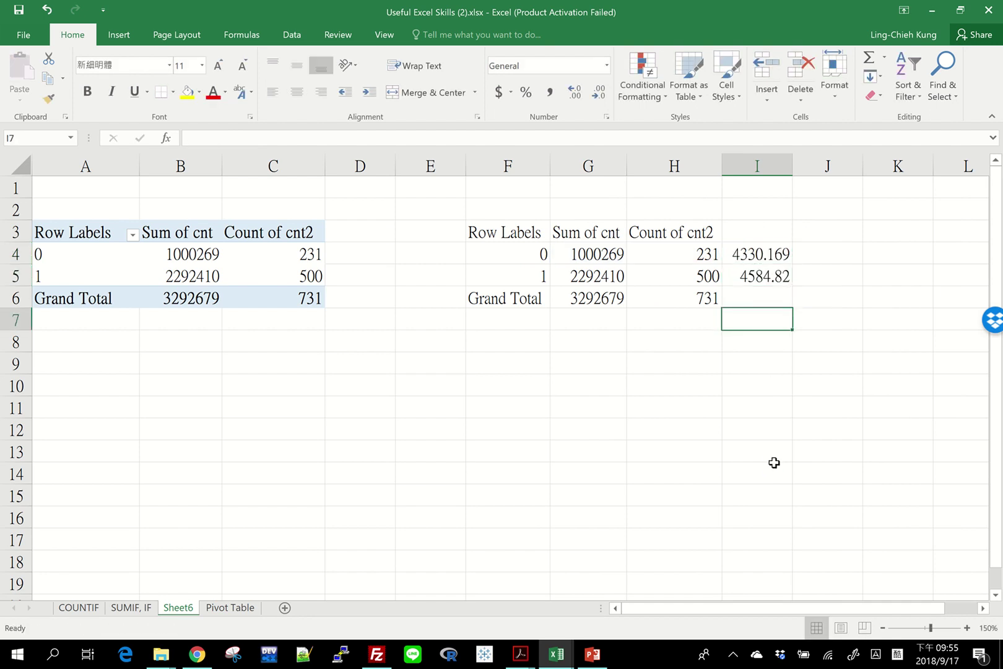
click(745, 256)
click(745, 276)
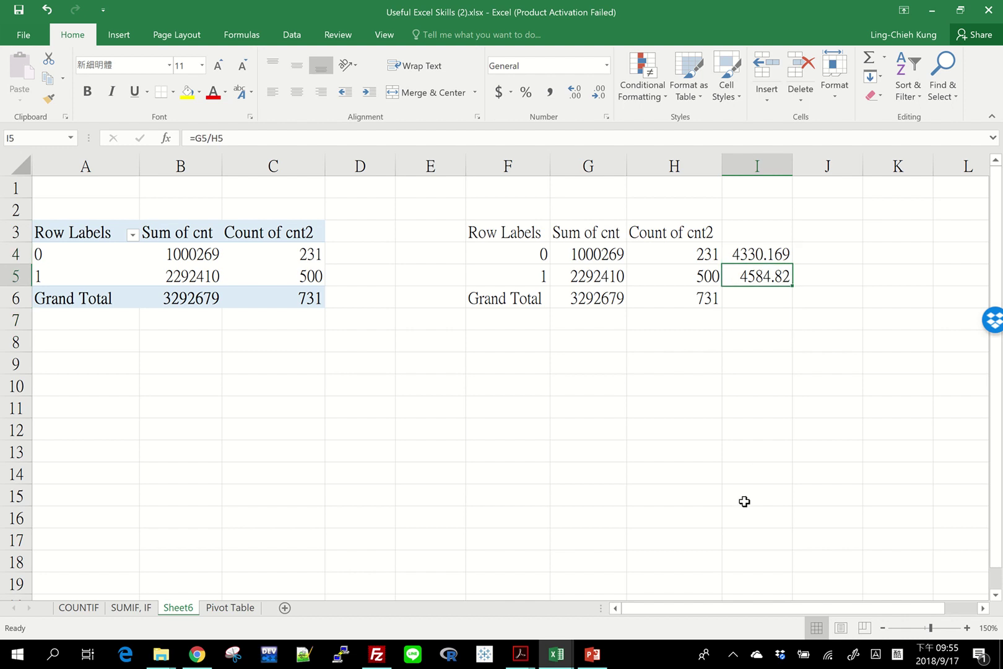
Change the PivotTable's second cnt value field from Count to Average
click(186, 272)
click(961, 547)
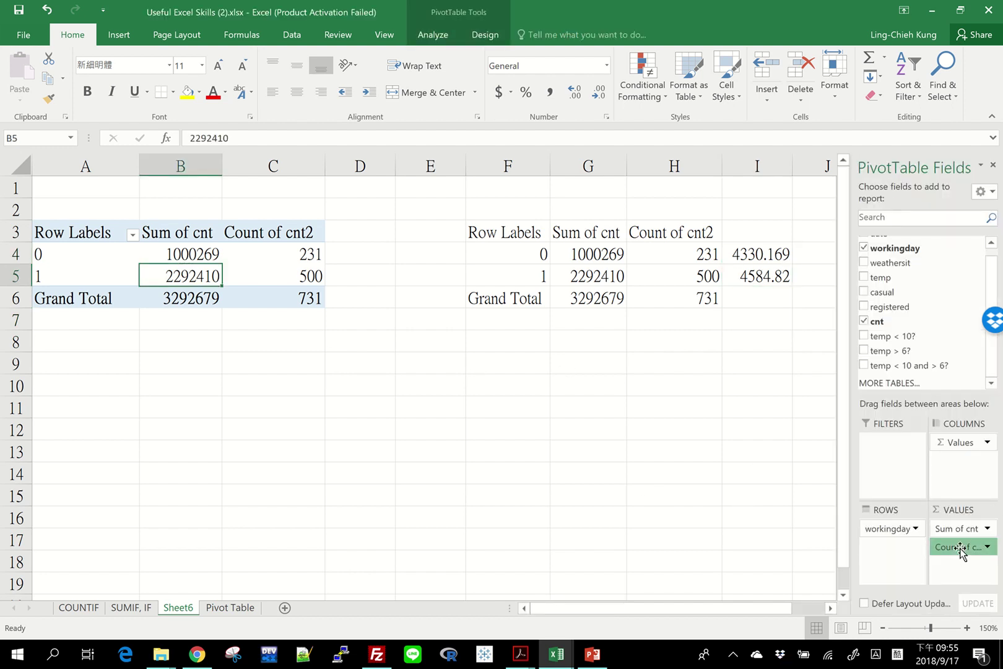
click(947, 530)
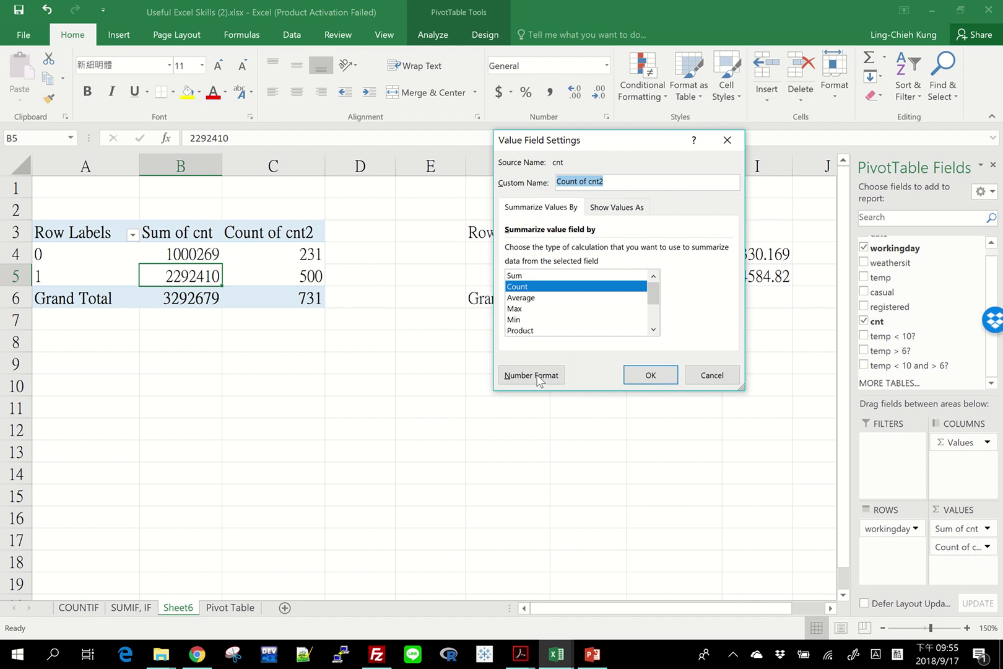
click(535, 297)
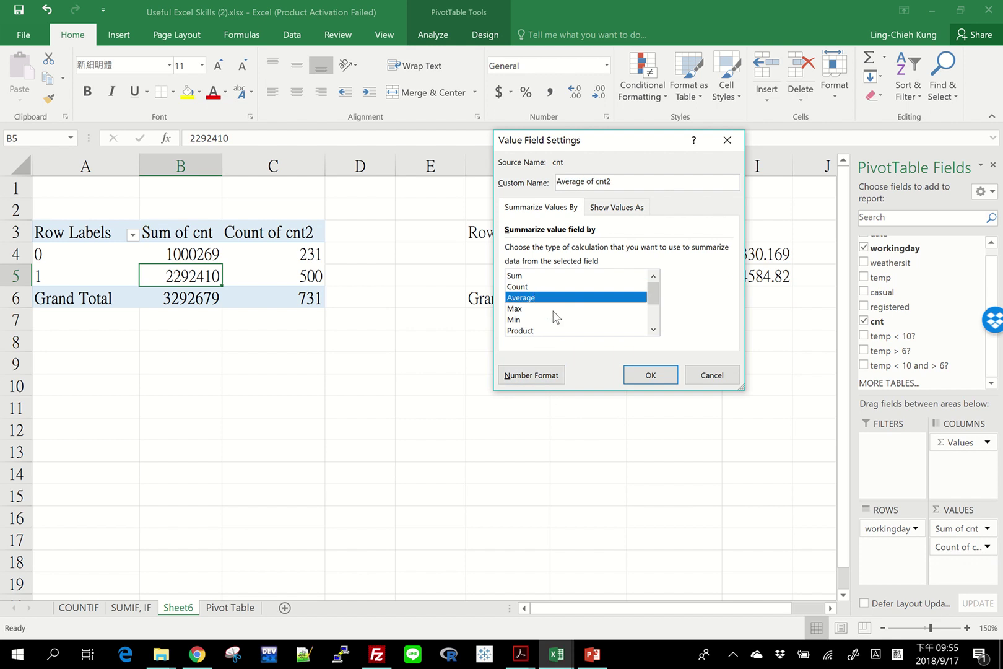
click(644, 376)
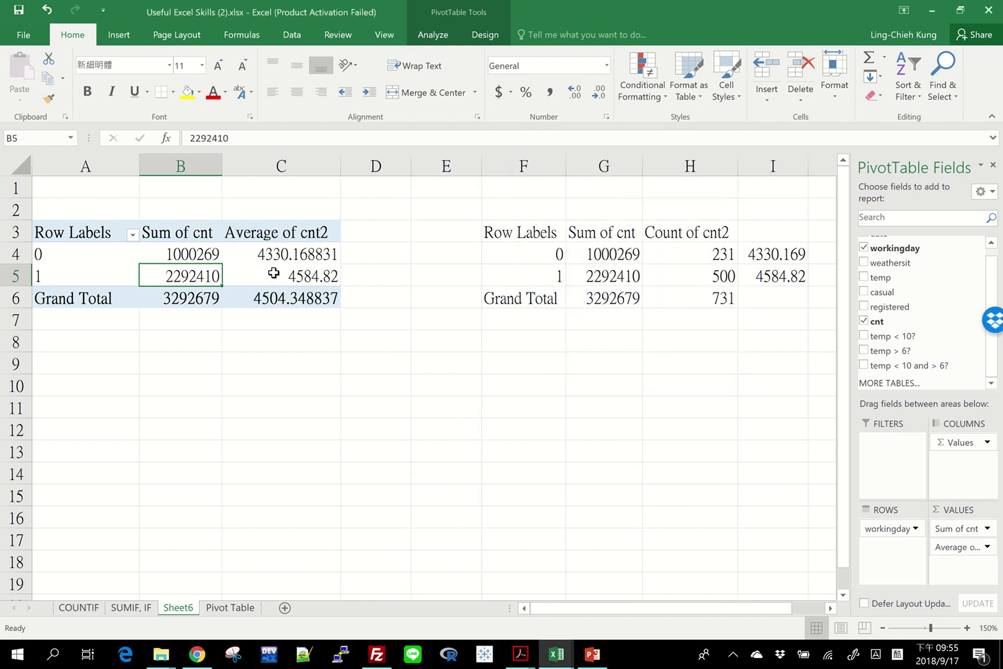
Compare the PivotTable averages in C4:C5 with the manually calculated averages in I4:I5
drag(254, 257, 252, 277)
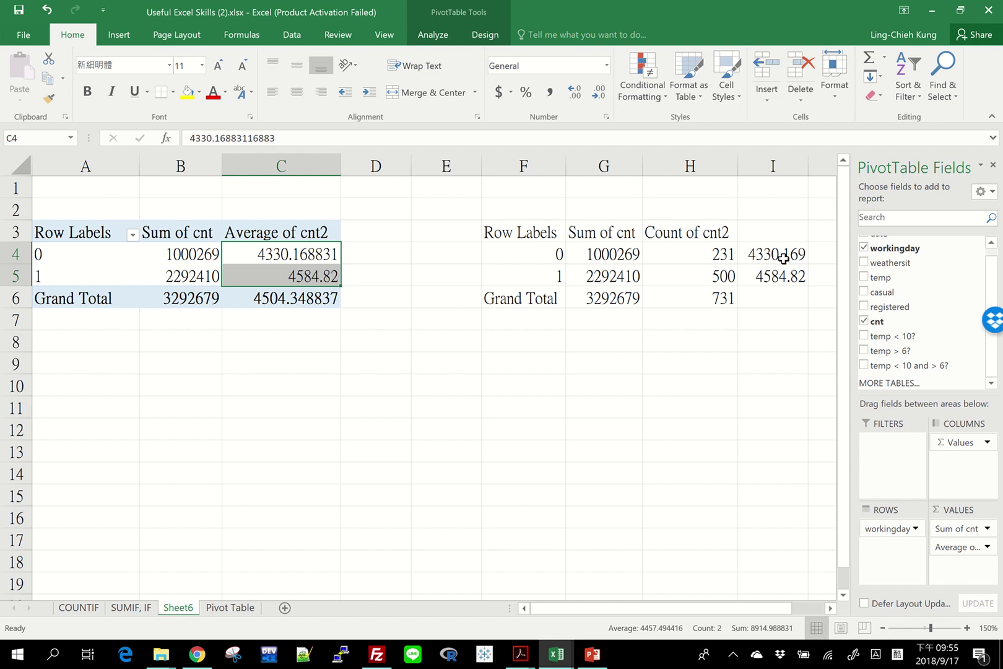
drag(787, 259, 782, 276)
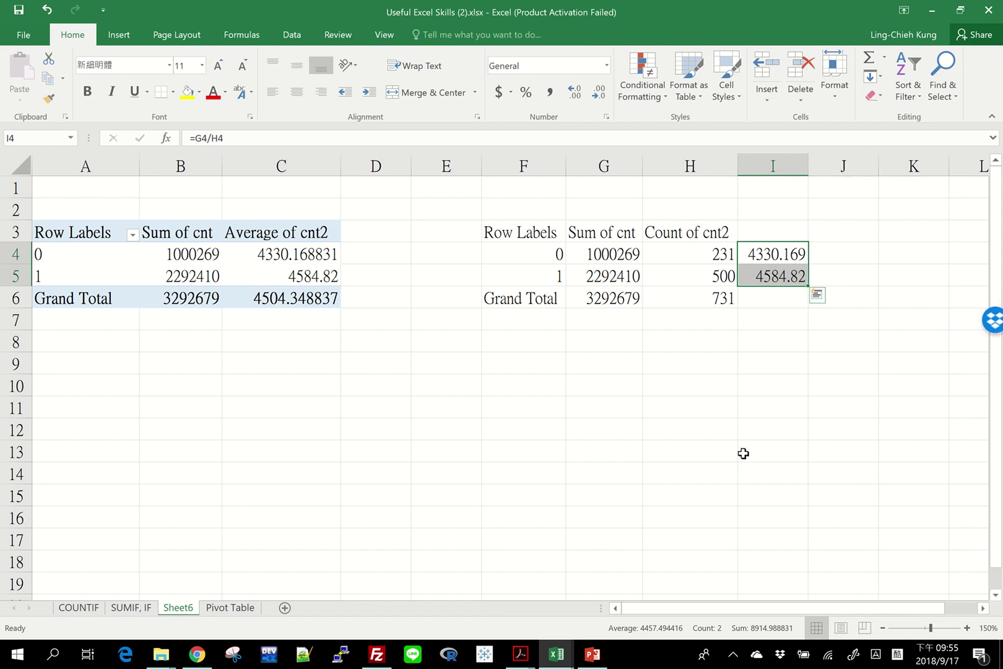
click(193, 257)
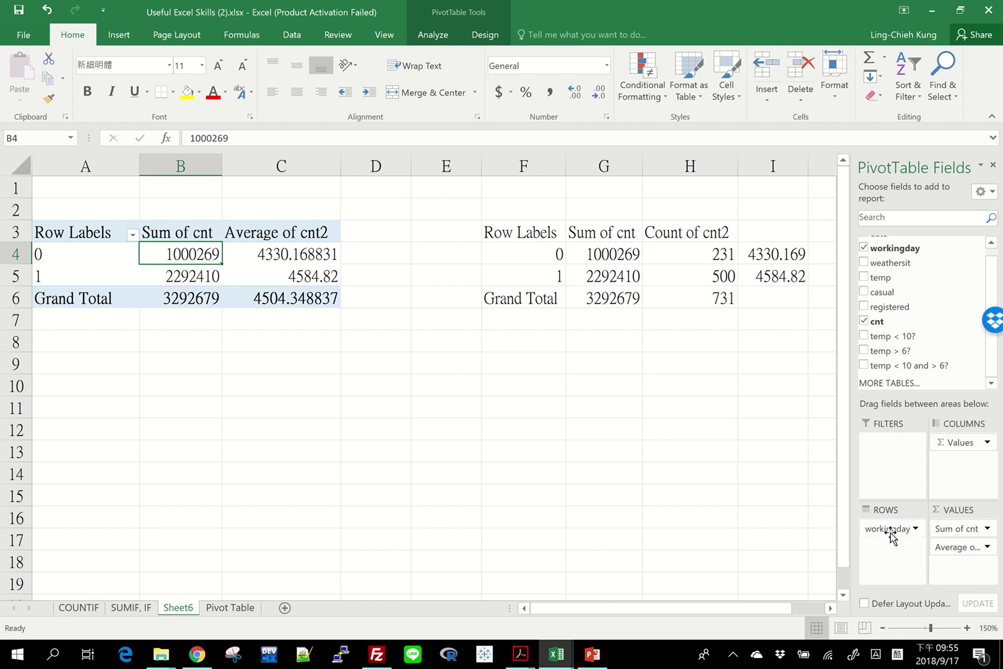
Remove the cnt sum and workingday from the PivotTable and group the cnt average by temp < 10? in rows
drag(952, 547, 984, 322)
drag(886, 540, 916, 288)
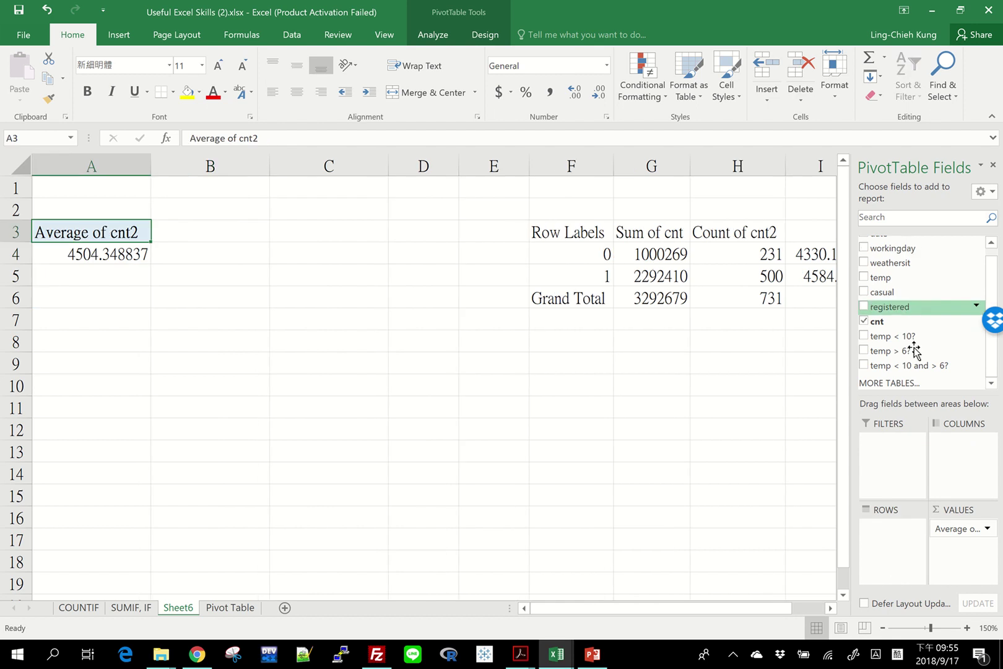
drag(875, 336, 883, 533)
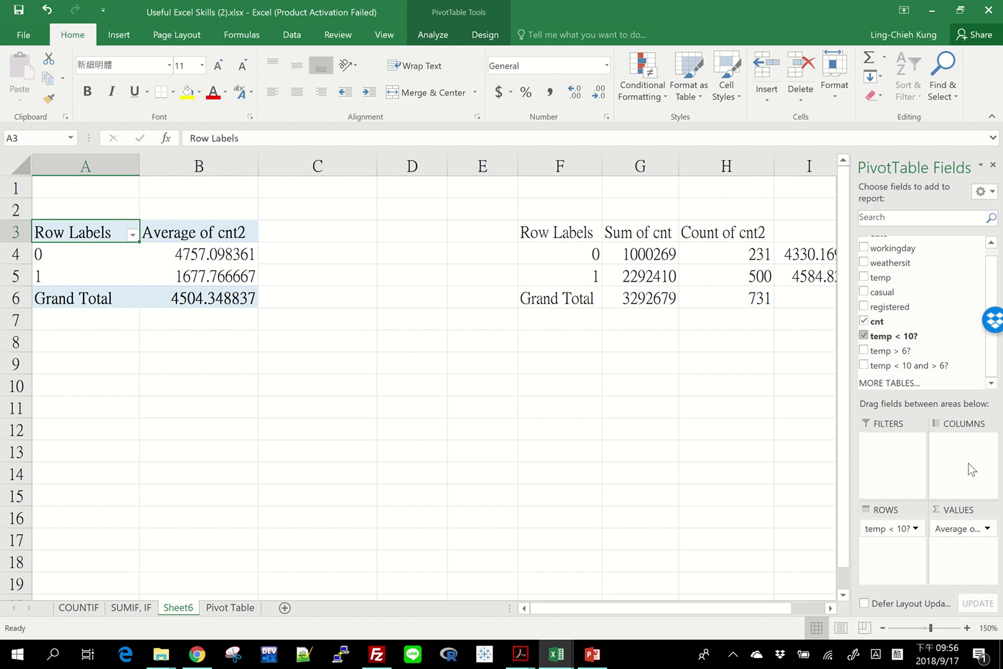
Replace temp < 10? with workingday in the PivotTable rows and add weathersit to the columns
drag(906, 531, 959, 269)
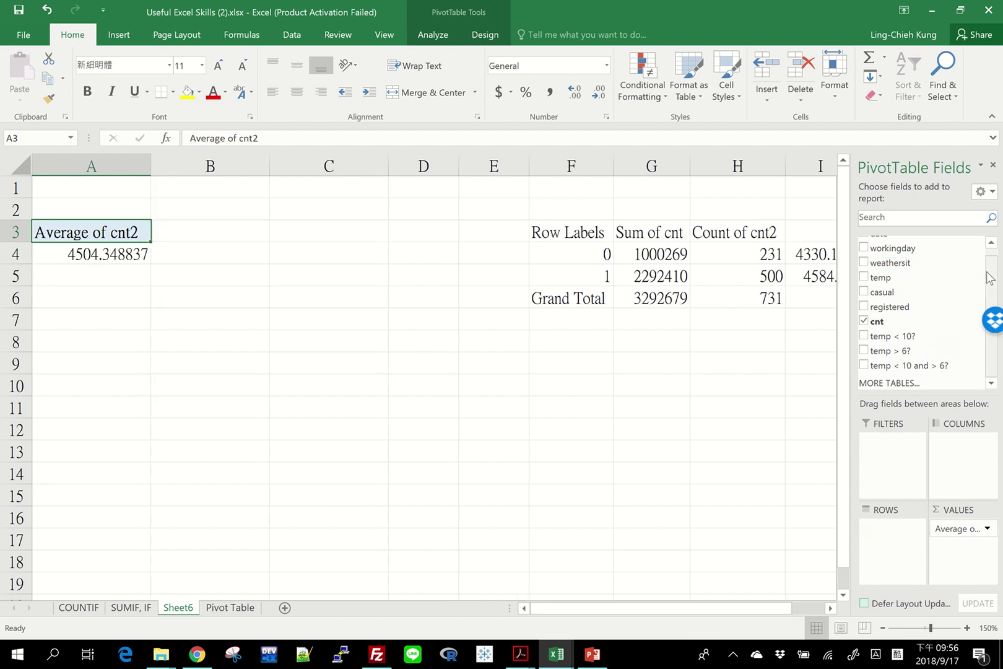
drag(869, 258, 889, 545)
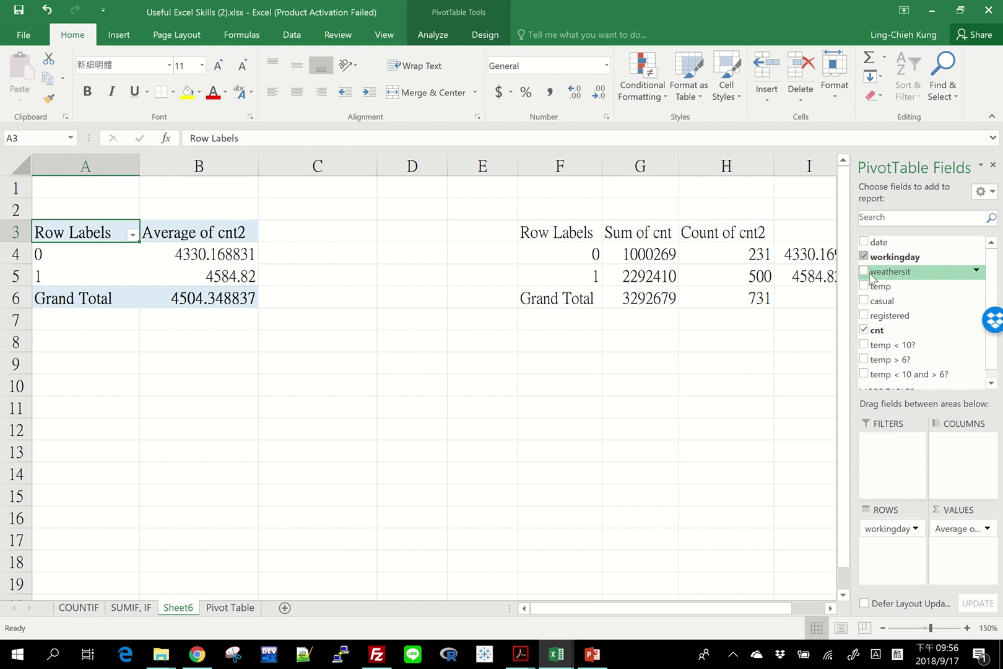
drag(873, 276, 948, 458)
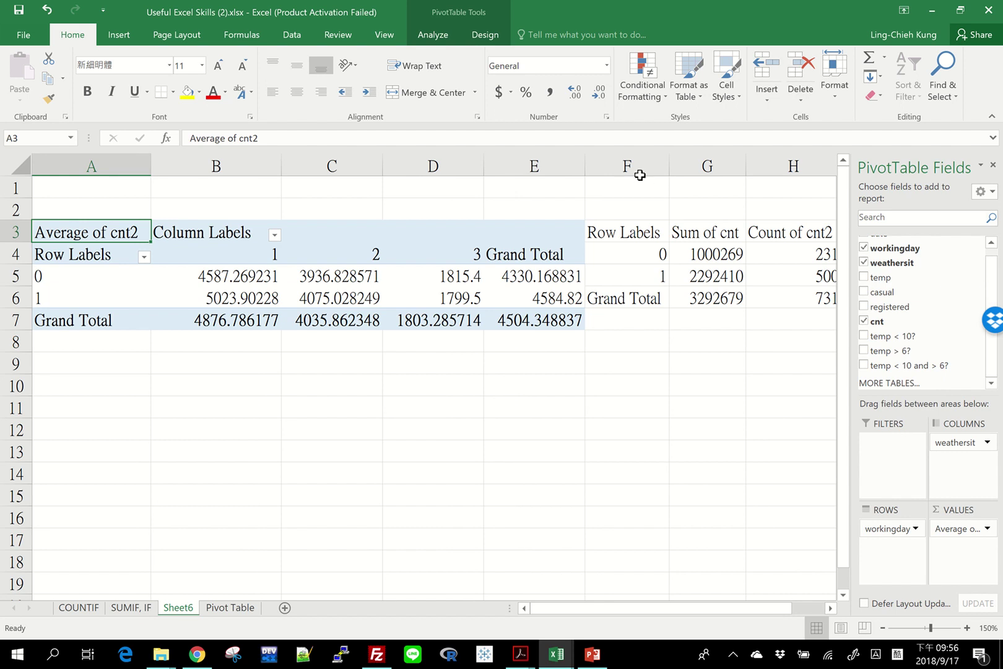
Clear the copied table and manual calculations from columns F:I beside the PivotTable
drag(635, 168, 886, 161)
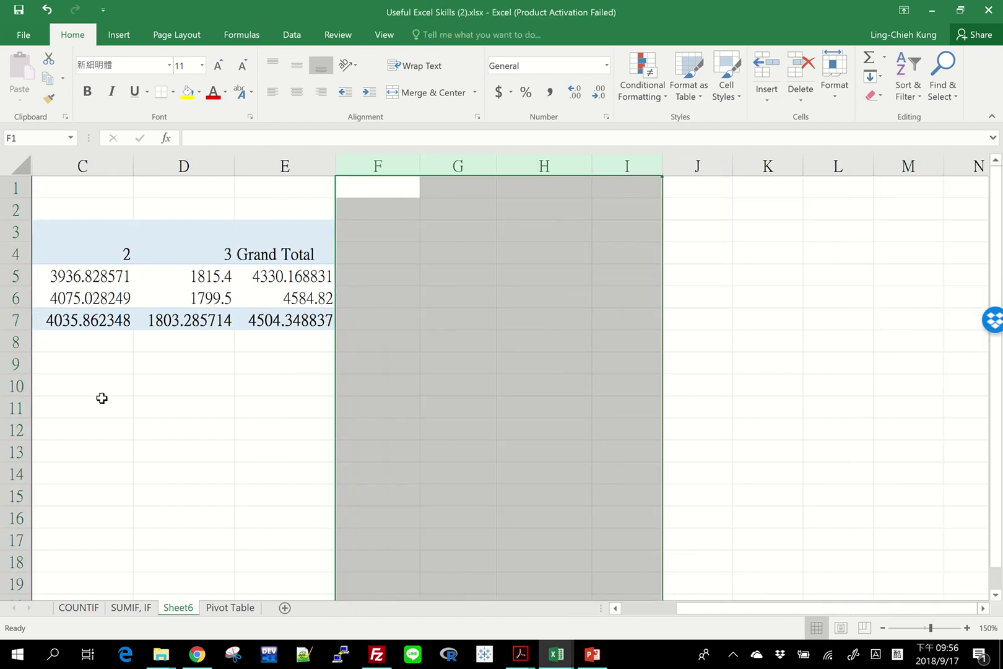
mouse_move(74, 350)
mouse_down()
mouse_move(5, 345)
mouse_move(68, 358)
mouse_up()
click(325, 409)
Examine the average cnt for each combination of workingday and weathersit in the PivotTable
click(242, 285)
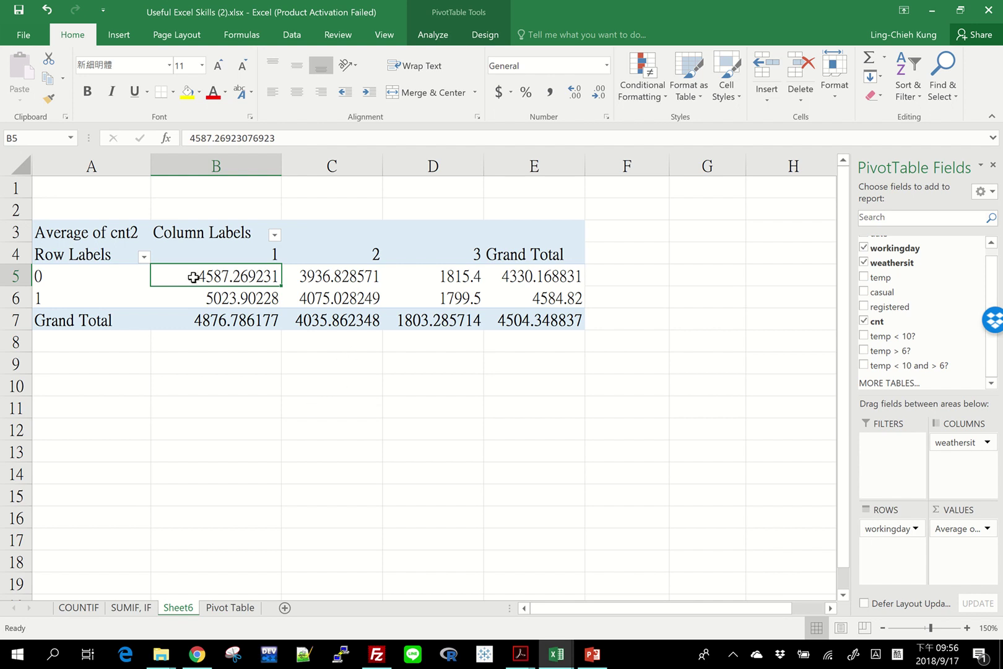
click(82, 274)
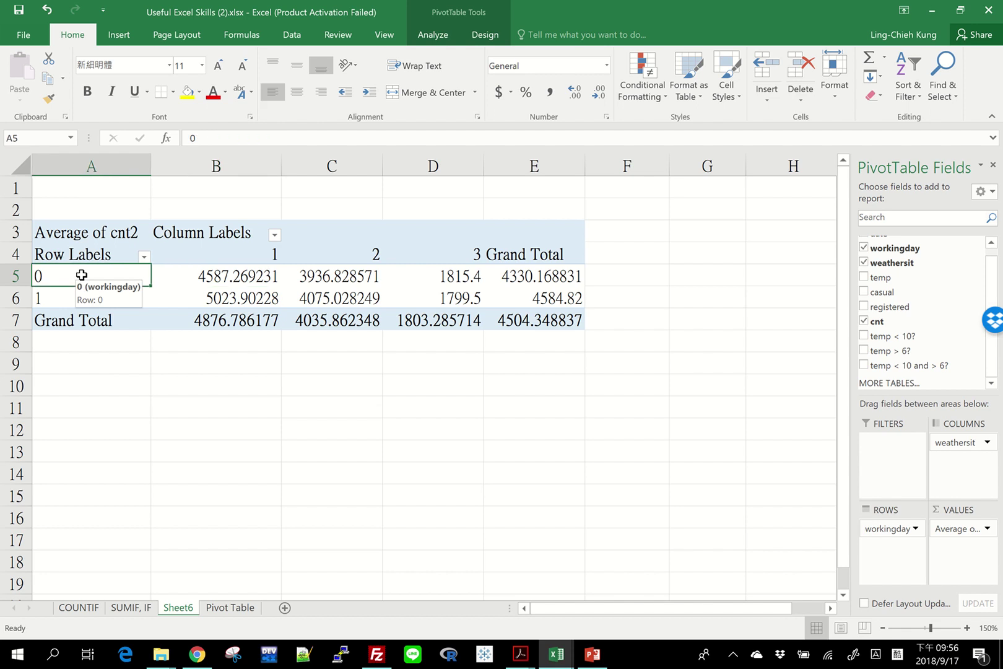
click(207, 252)
click(180, 276)
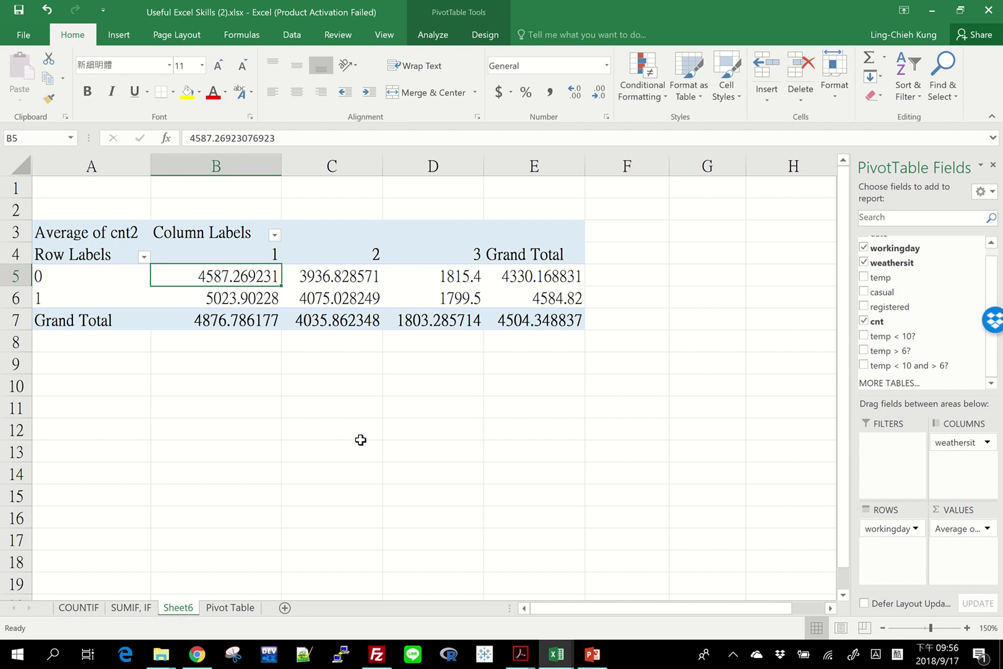
click(87, 273)
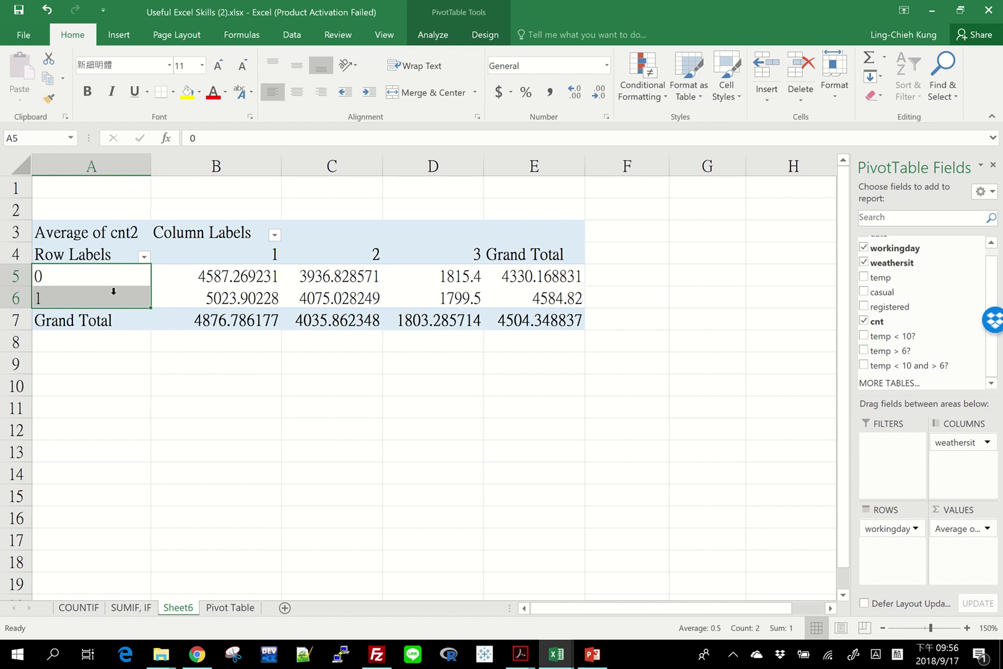
key(Return)
click(405, 275)
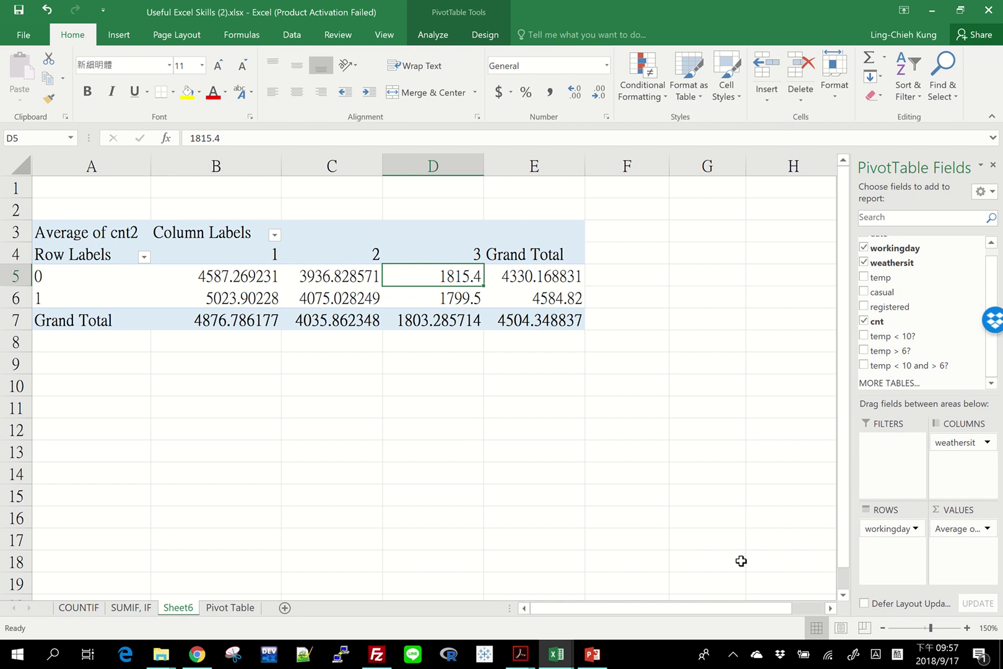
Change the PivotTable's cnt value field from Average to Count
click(960, 528)
click(941, 511)
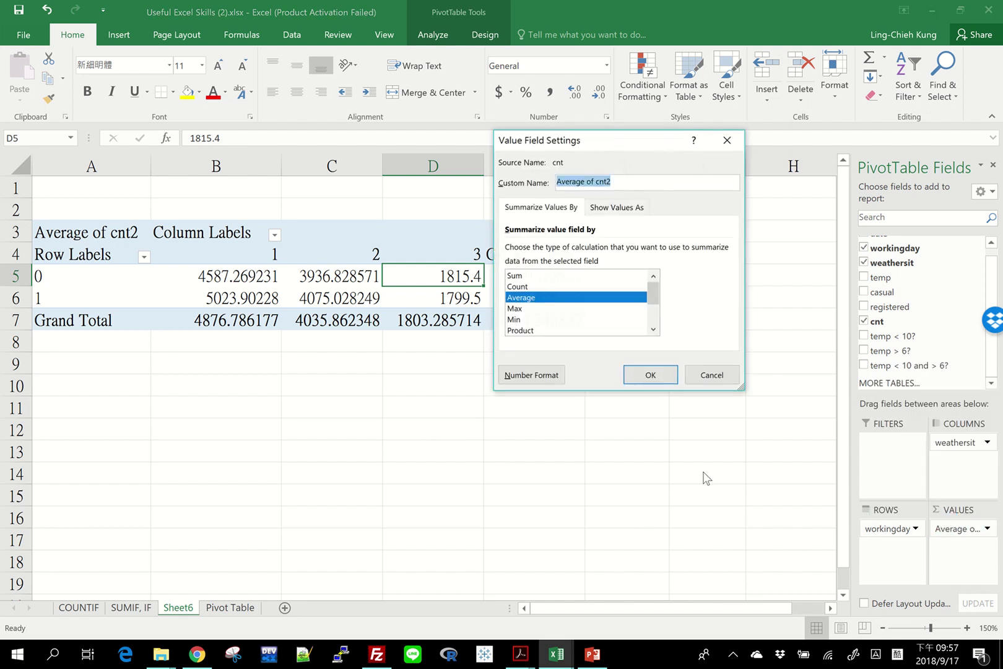
click(518, 286)
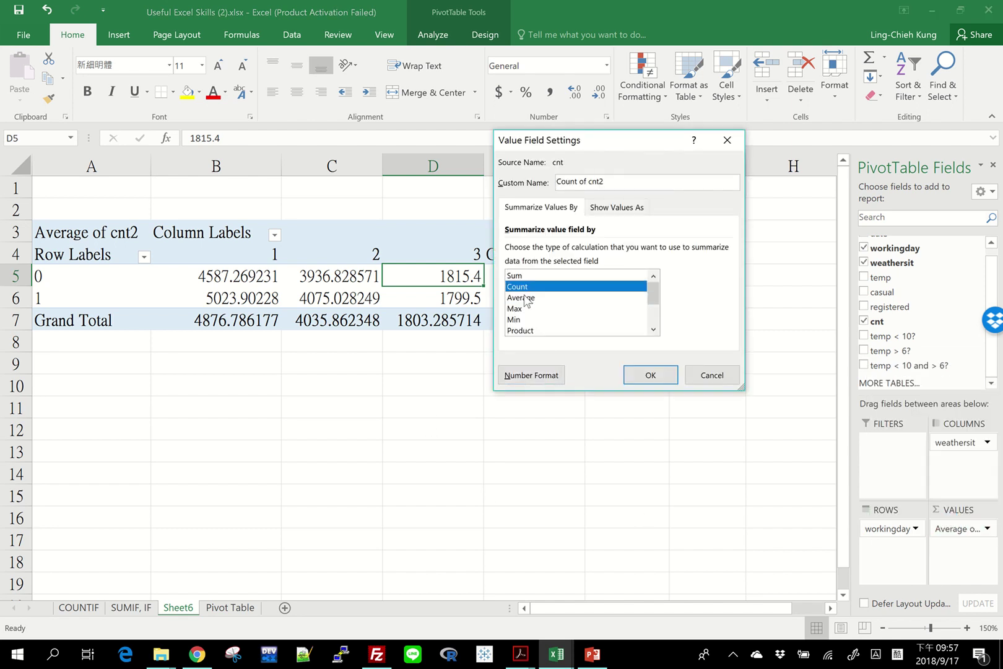
click(648, 374)
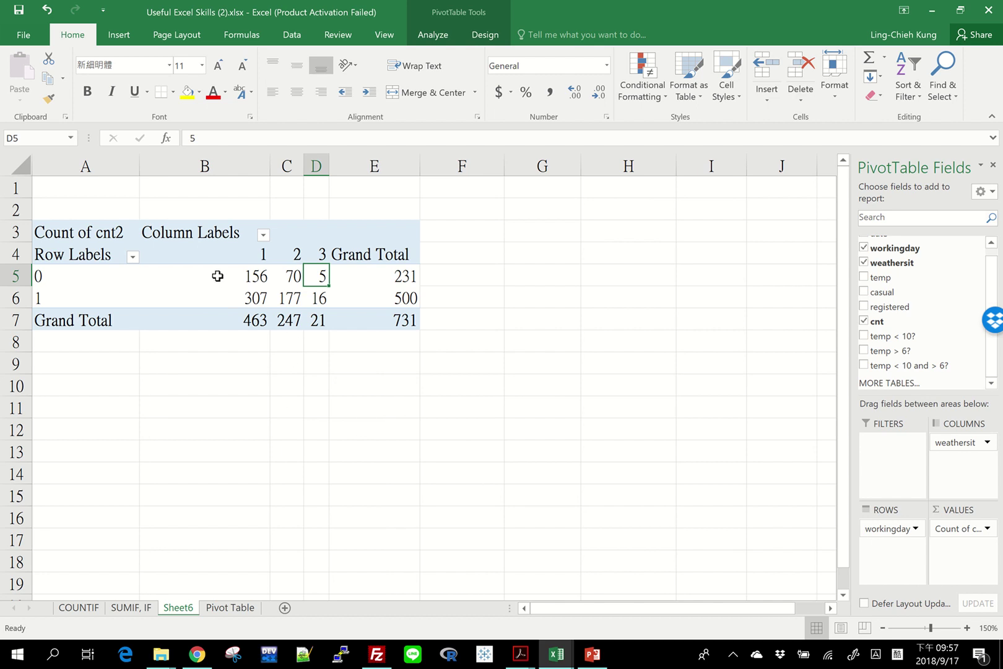
Examine the day counts for each workingday and weathersit combination, relating the row labels to the column labels
click(218, 276)
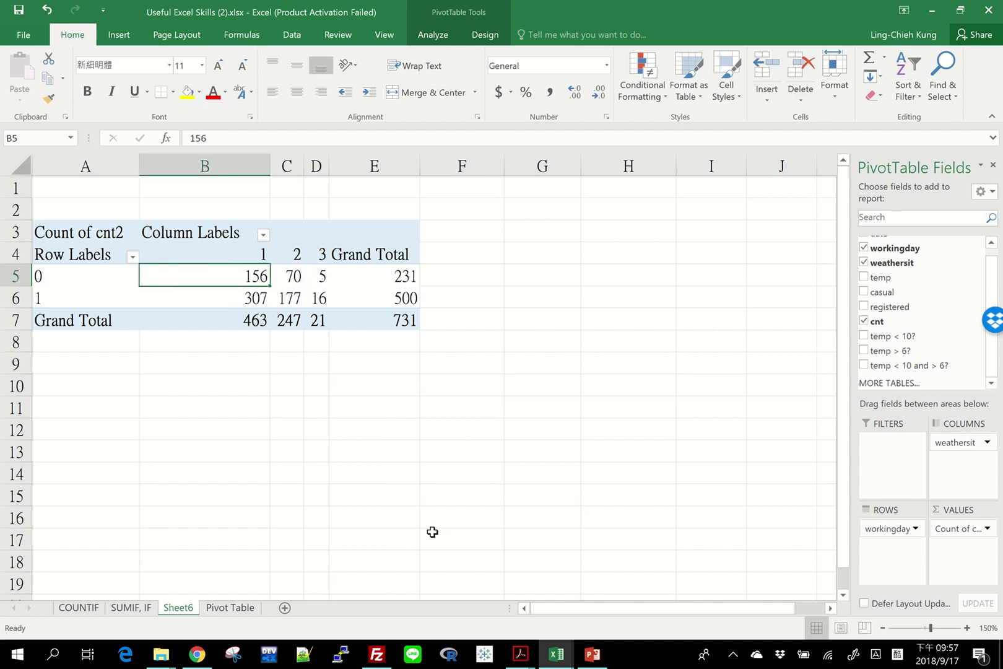
key(Right)
key(Right)
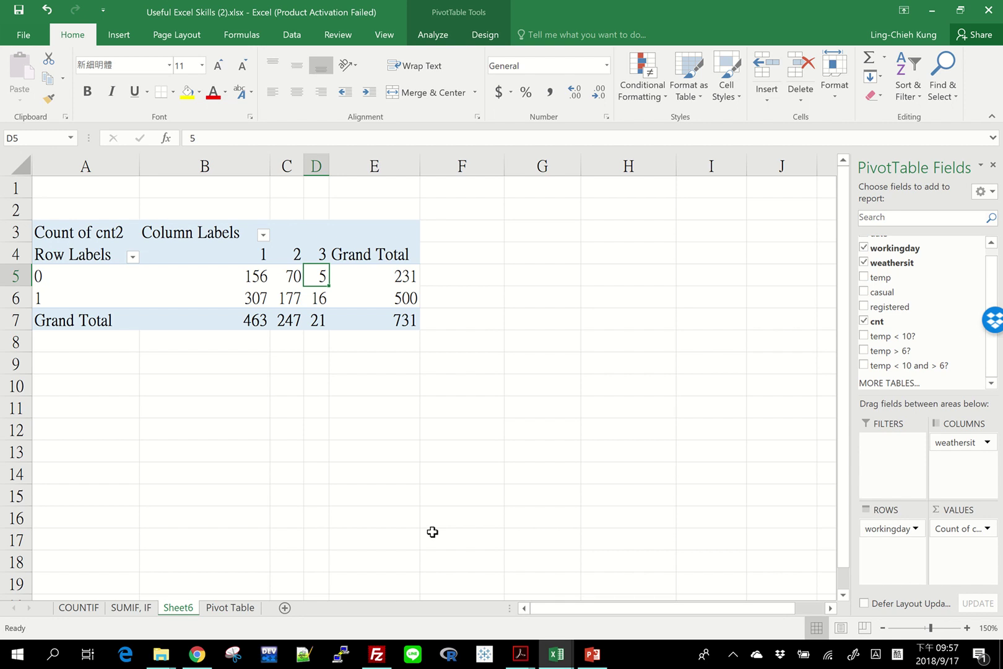
key(Down)
key(Left)
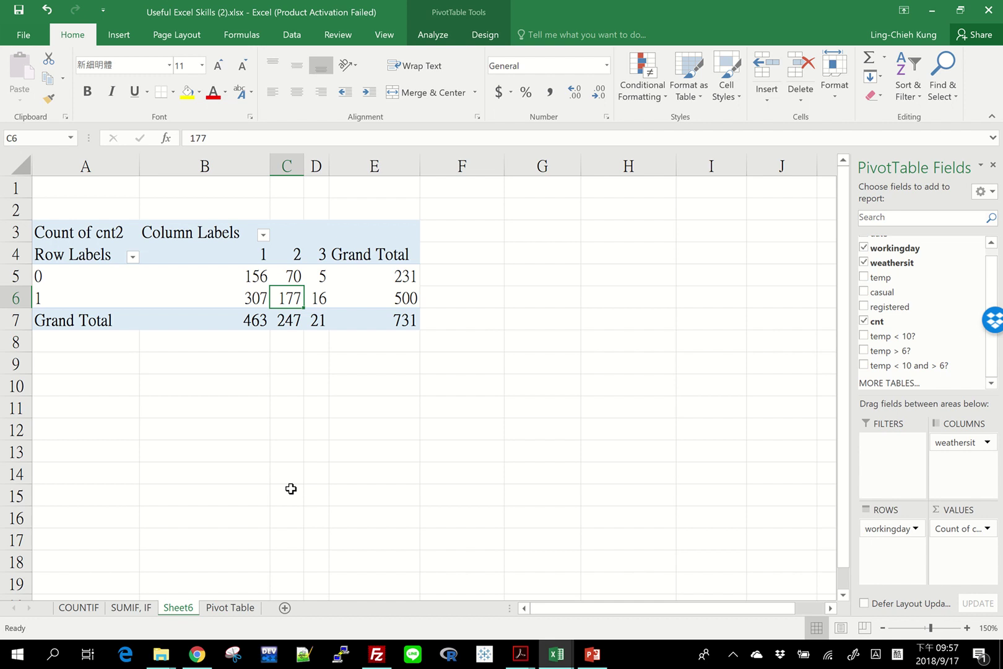
click(98, 278)
click(200, 263)
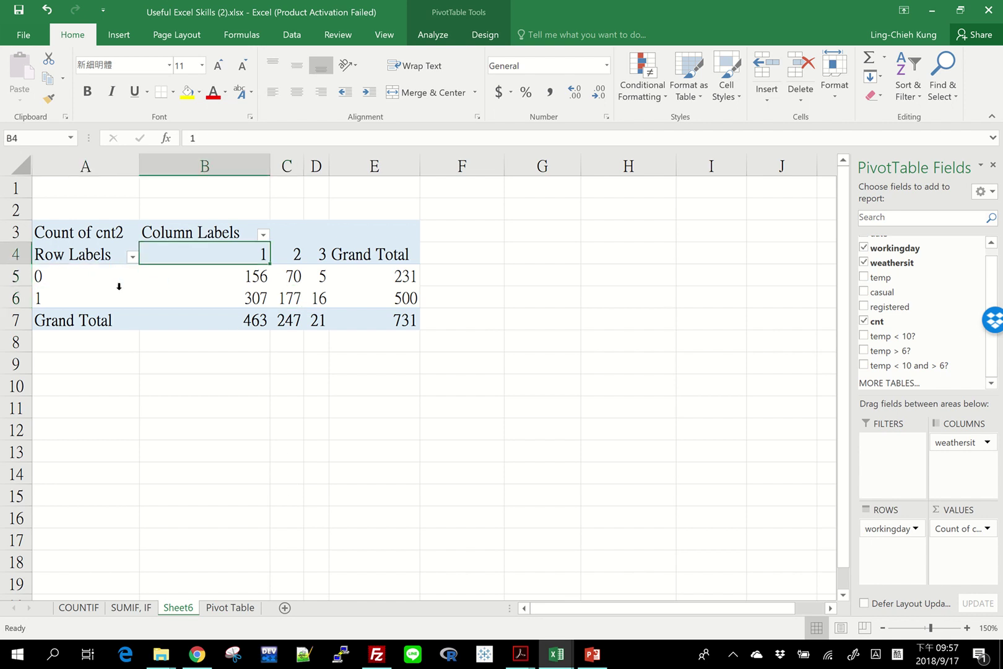
click(96, 279)
drag(281, 256, 288, 317)
click(79, 283)
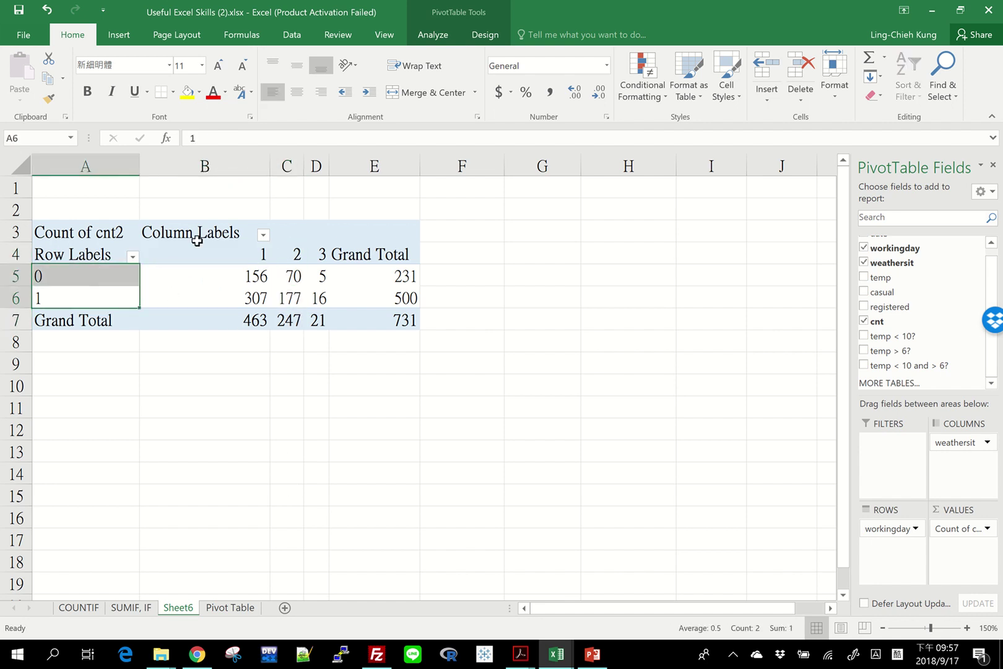
click(196, 240)
click(101, 278)
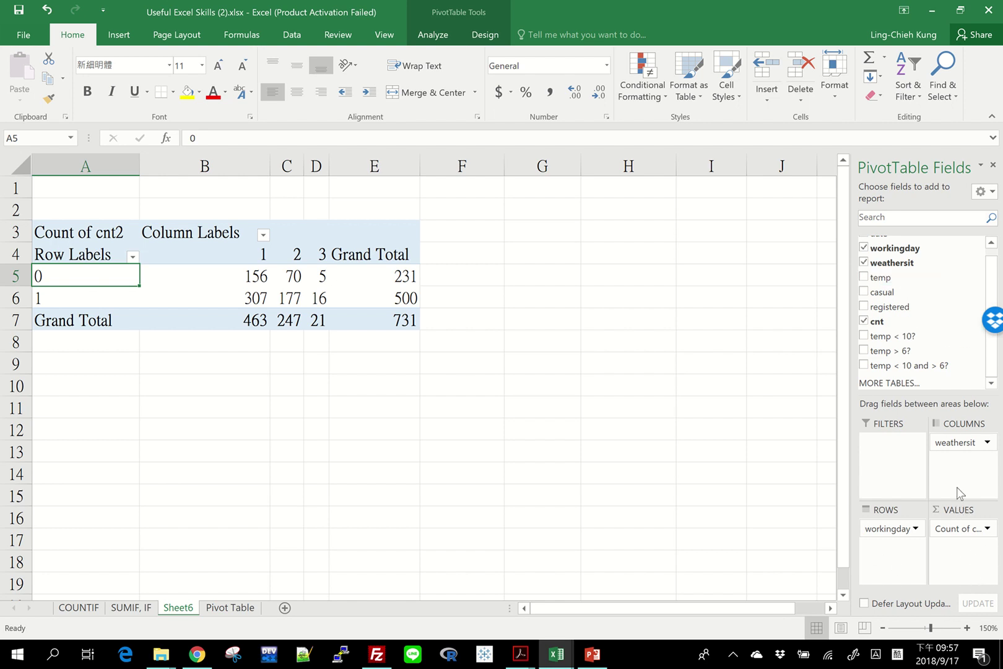
Move weathersit from the PivotTable columns to the rows, nested beneath workingday
drag(954, 442, 904, 550)
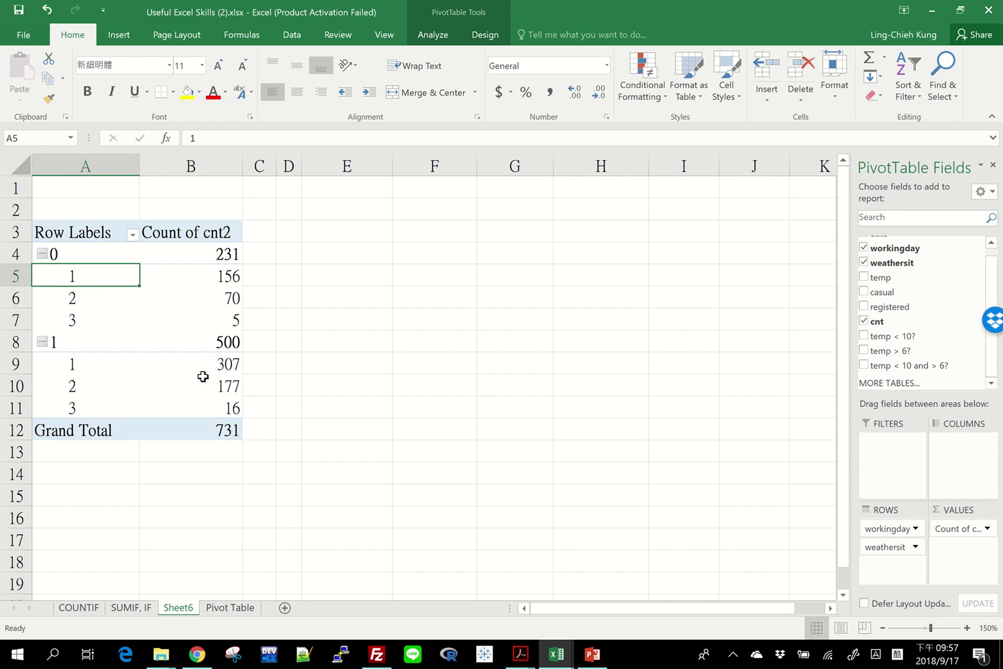
mouse_move(202, 377)
scroll(929, 320, down, 1)
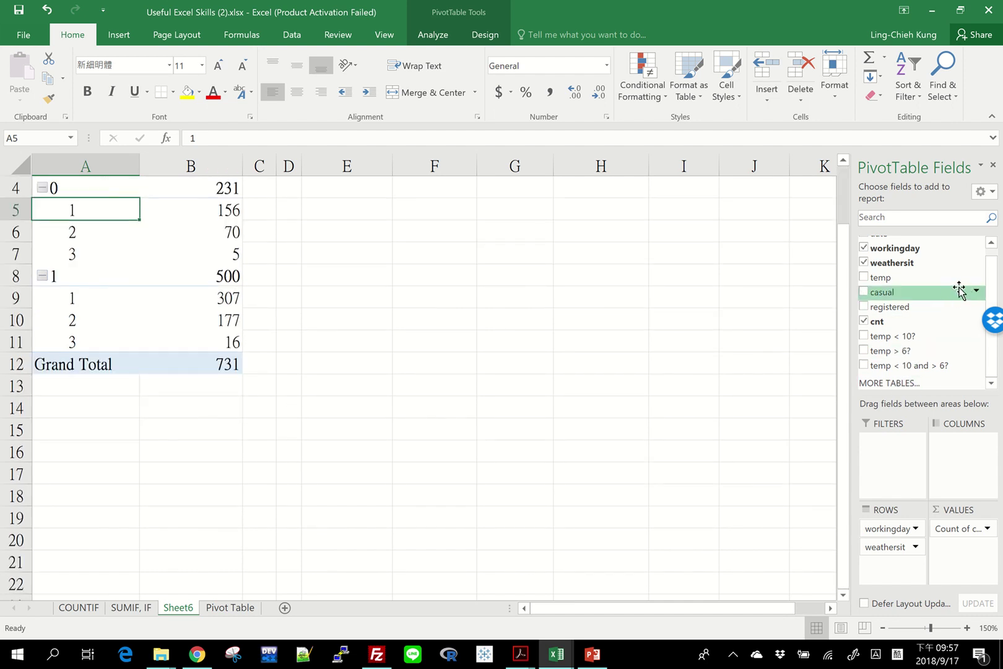
scroll(396, 331, up, 1)
scroll(996, 279, up, 1)
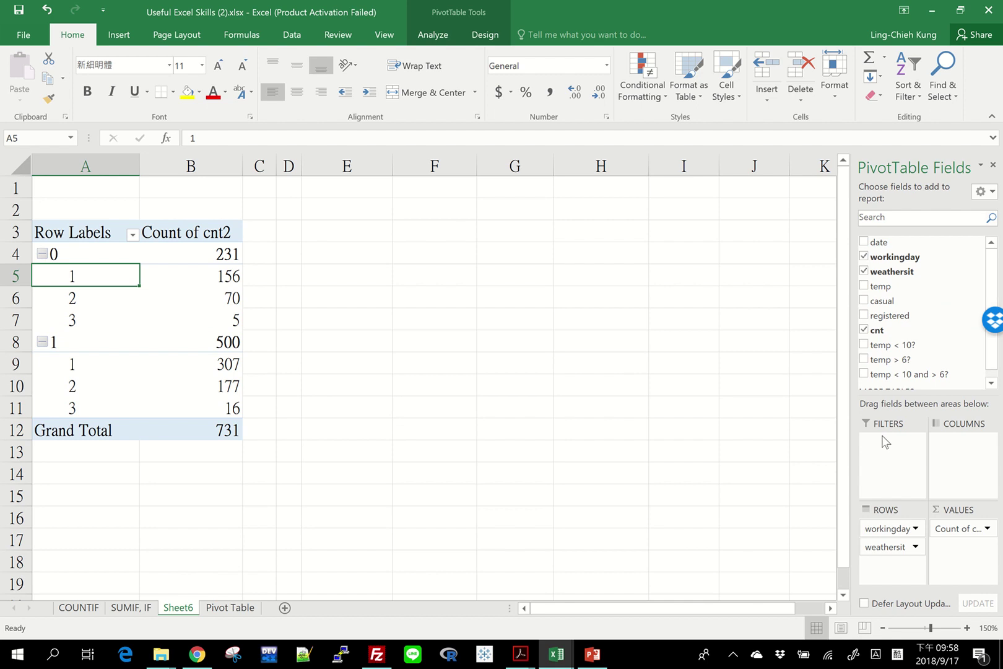
Rearrange the PivotTable with workingday as the report filter, weathersit in columns and temp < 10? in rows
drag(885, 547, 892, 452)
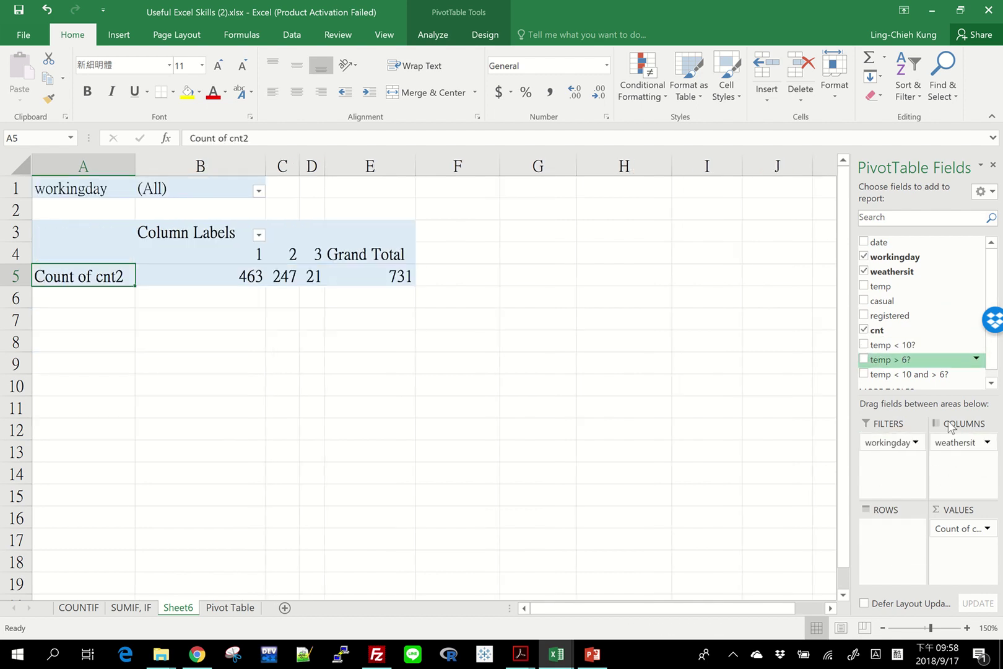
mouse_move(962, 443)
mouse_down()
mouse_move(901, 541)
mouse_move(960, 453)
mouse_up()
drag(896, 346, 895, 549)
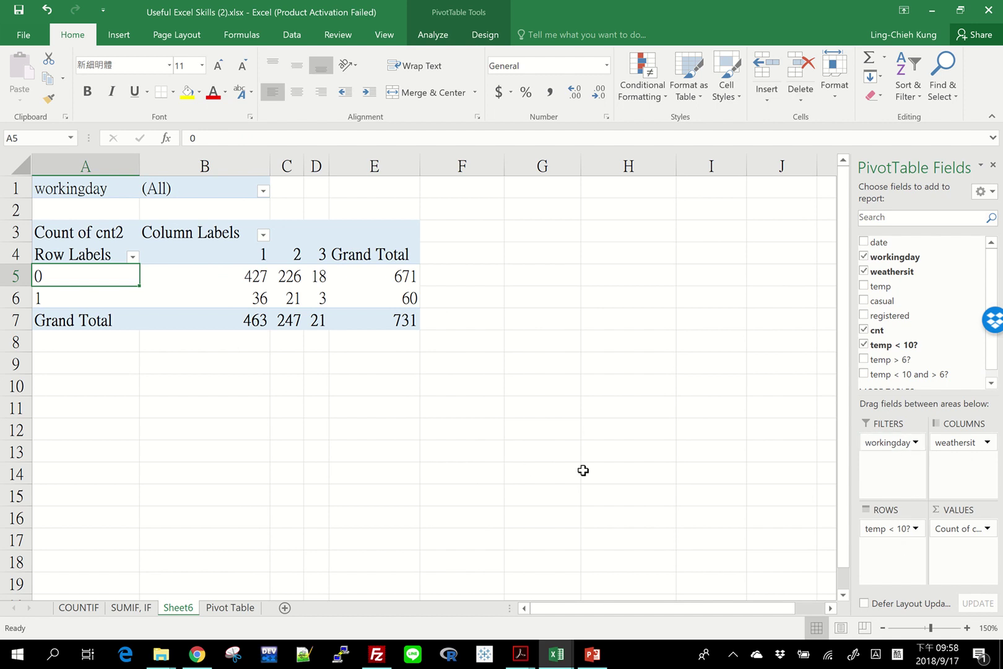
Examine the counts by temp < 10? row and weathersit column, along with the workingday report filter
click(46, 272)
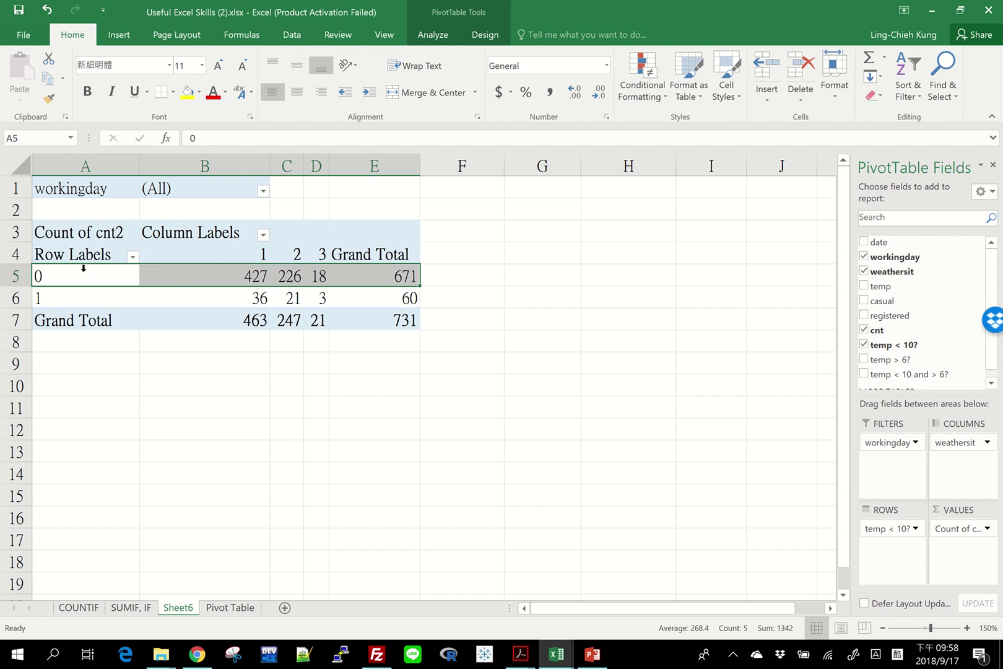
click(96, 303)
click(63, 295)
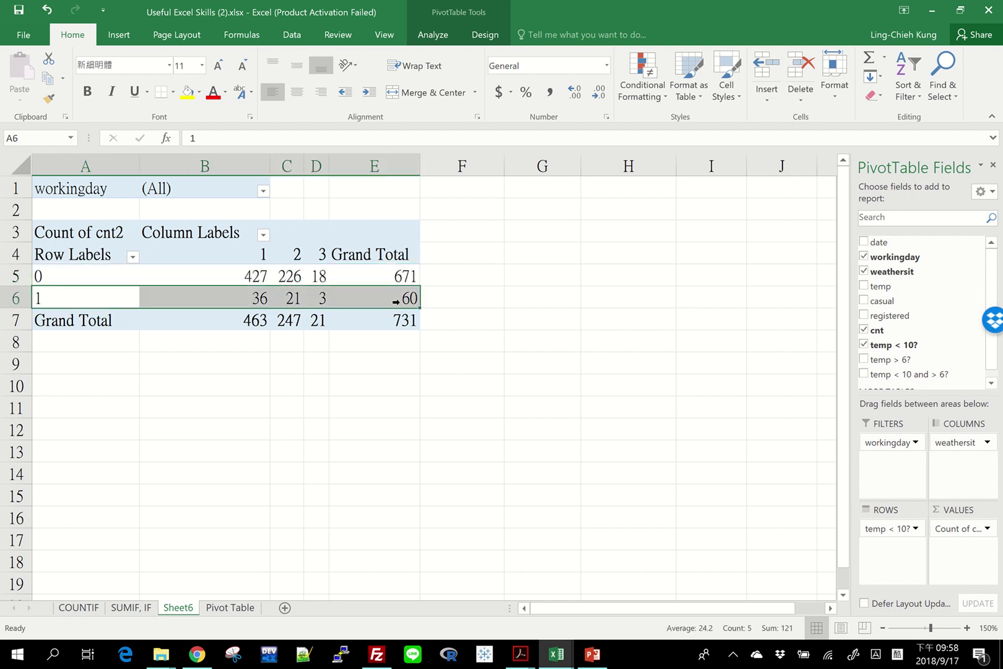
drag(98, 277, 414, 270)
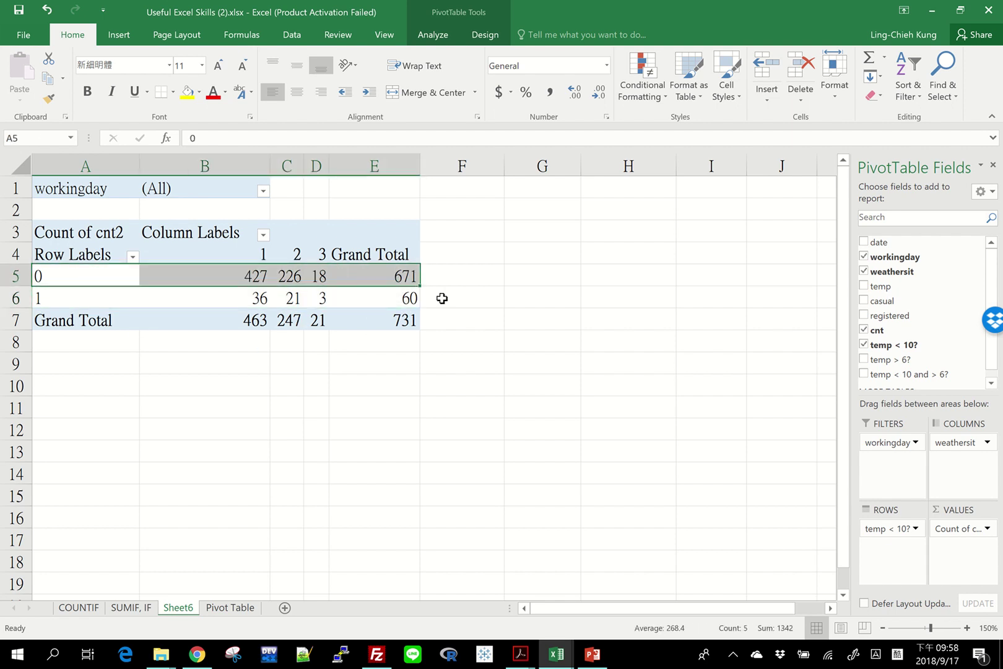
click(216, 257)
click(291, 257)
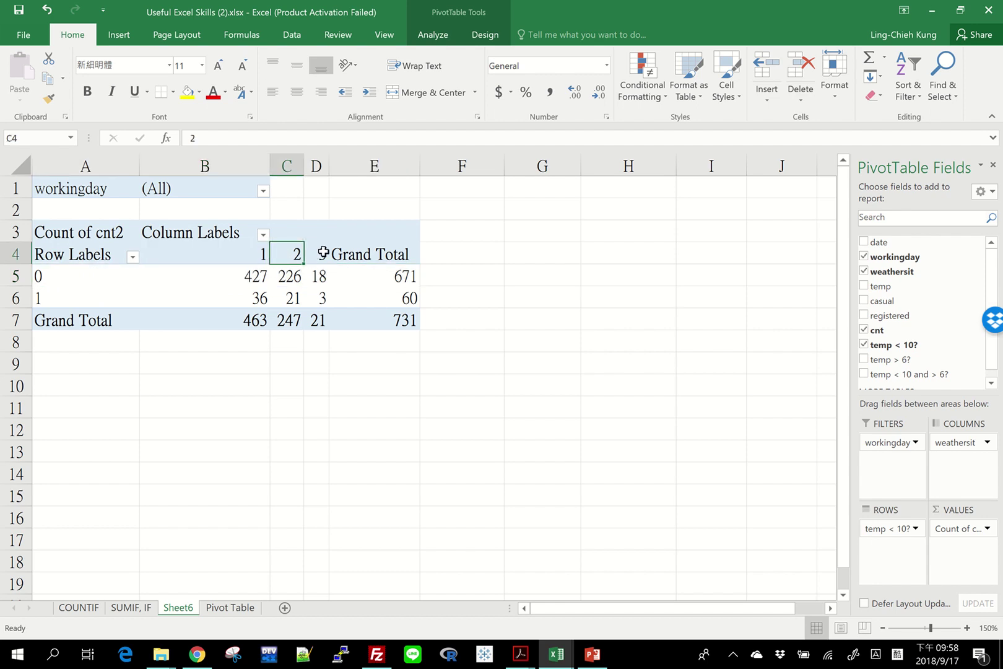
click(319, 255)
click(68, 189)
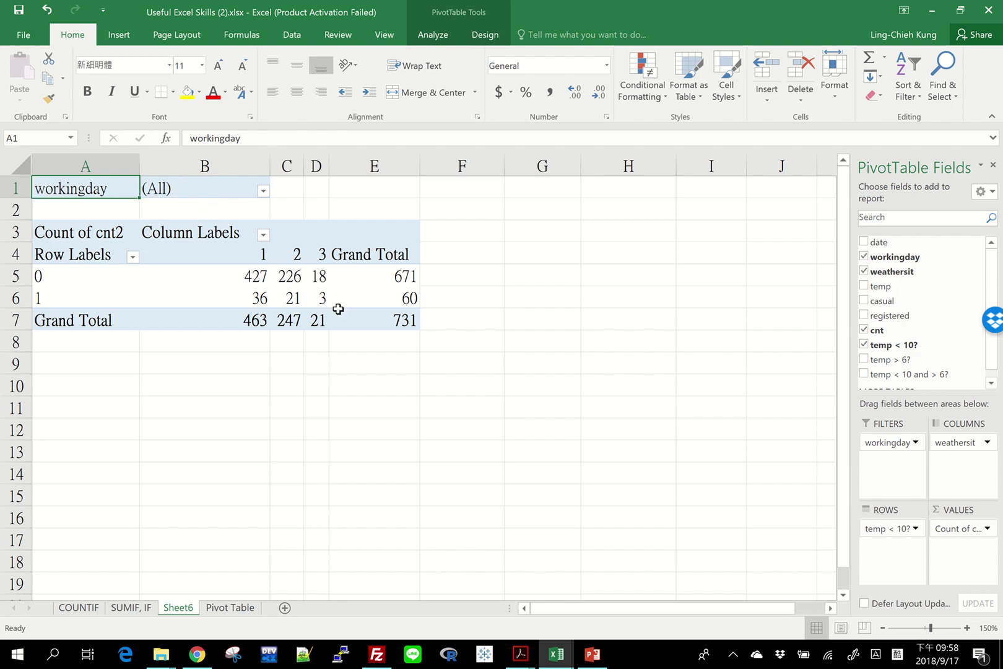
Filter the PivotTable to show only the records with workingday equal to 1
mouse_move(392, 320)
click(263, 192)
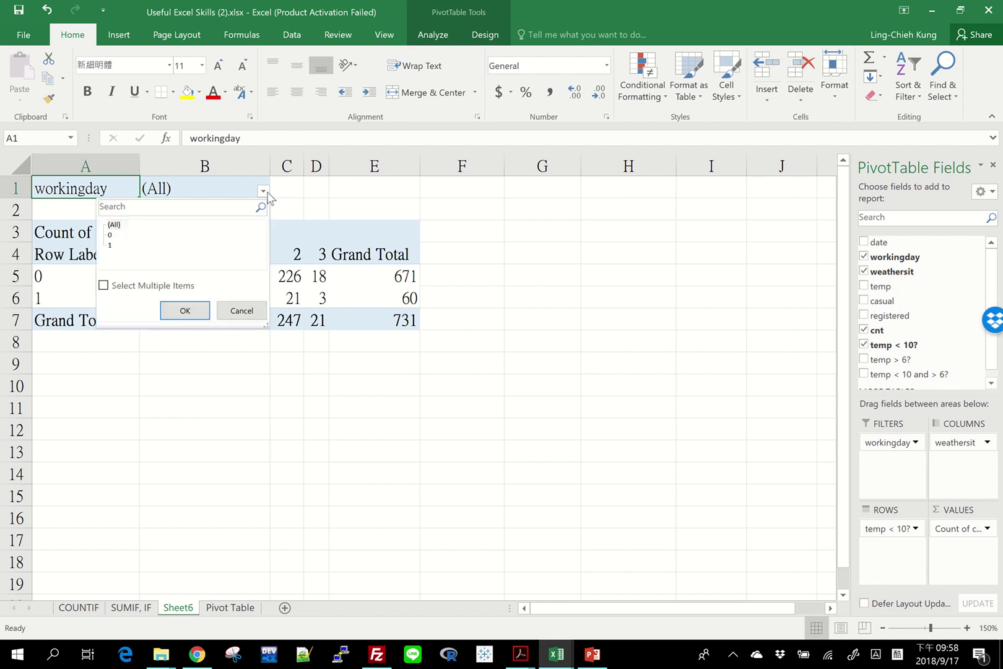
click(109, 245)
click(185, 310)
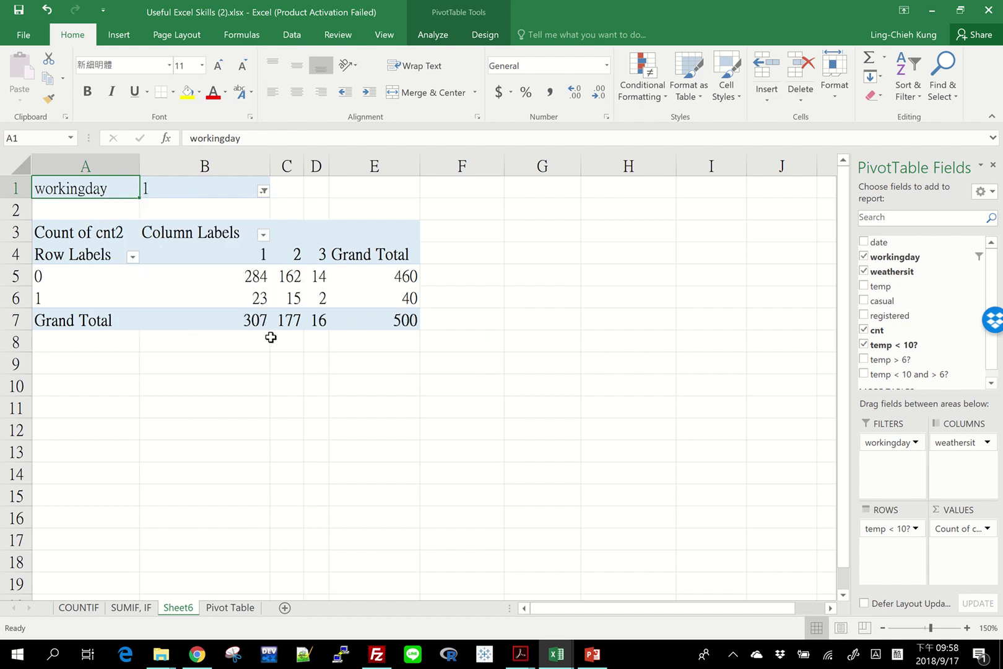
Examine the filtered grand total and the individual counts in the temp < 10? rows
click(364, 319)
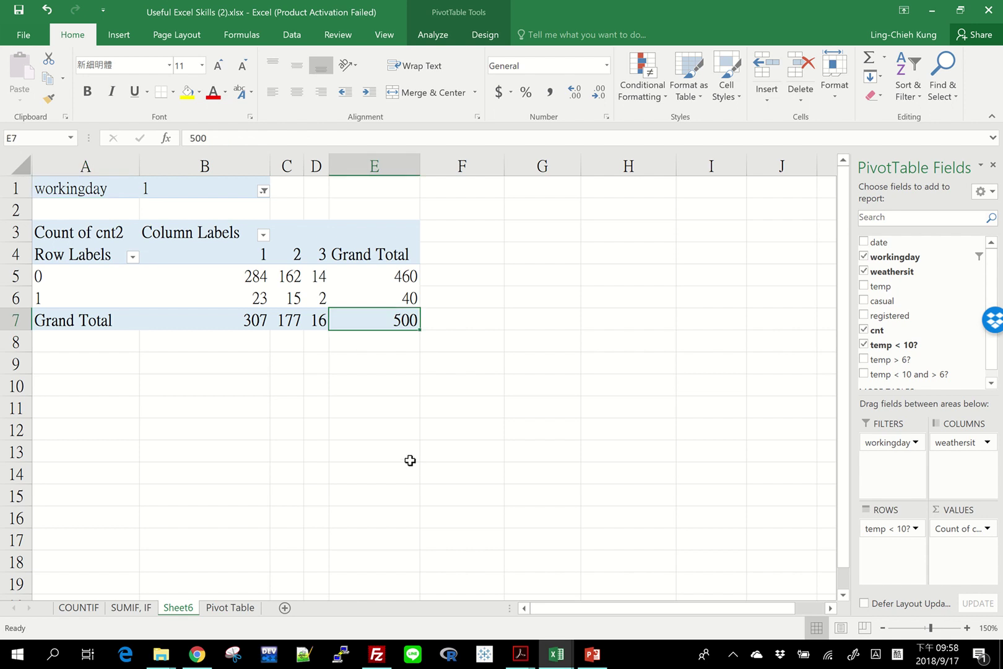
click(230, 280)
click(294, 277)
click(312, 275)
drag(250, 302, 255, 311)
click(287, 301)
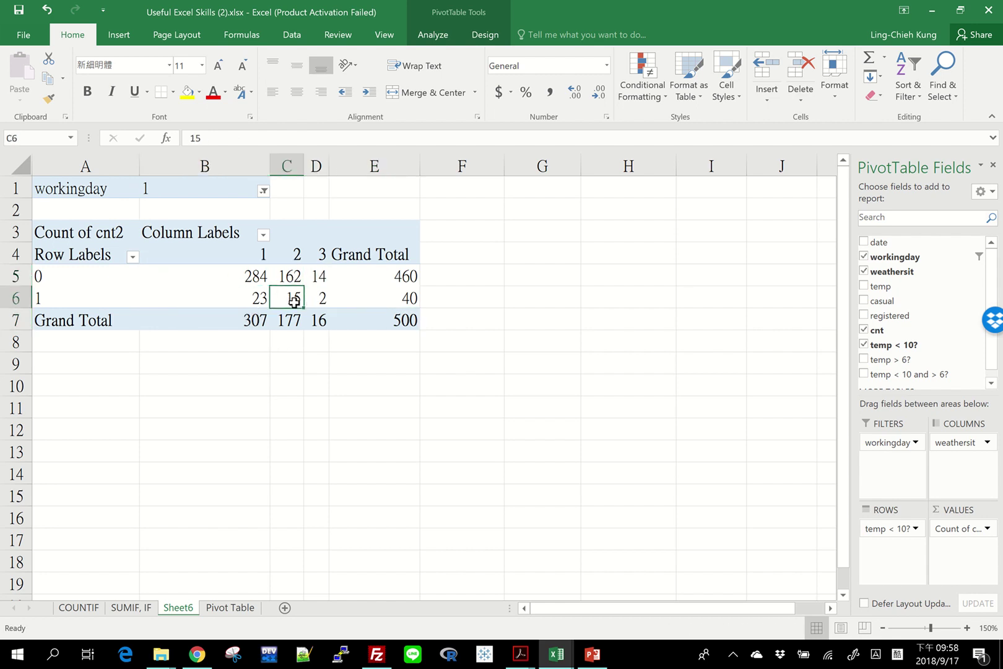
Change the filtered PivotTable's cnt value field from Count to Average
click(959, 529)
click(907, 513)
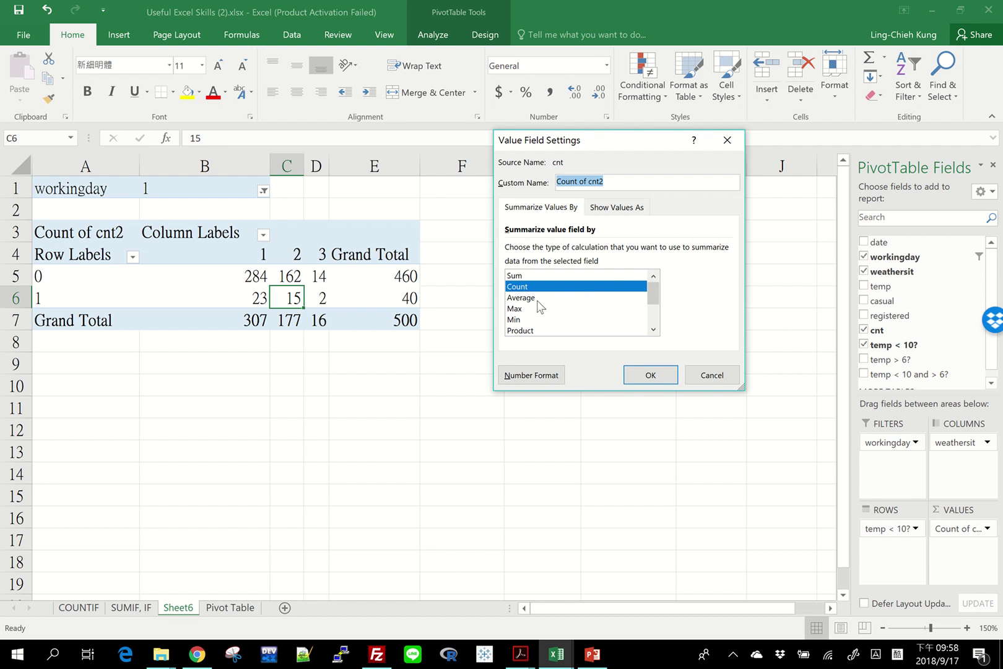
click(535, 298)
click(523, 308)
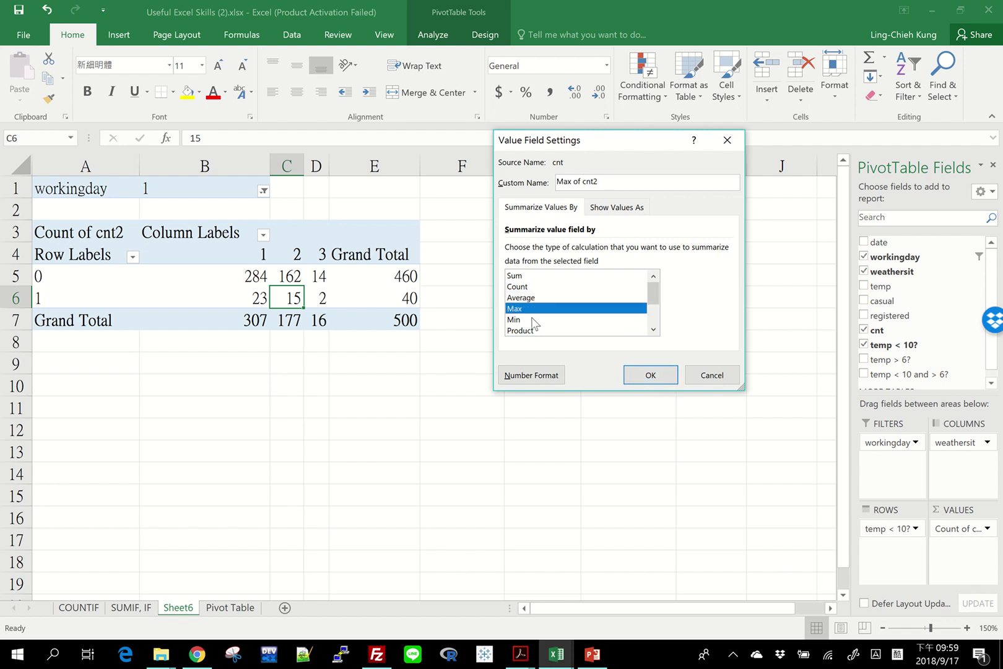
click(534, 319)
click(558, 297)
click(645, 375)
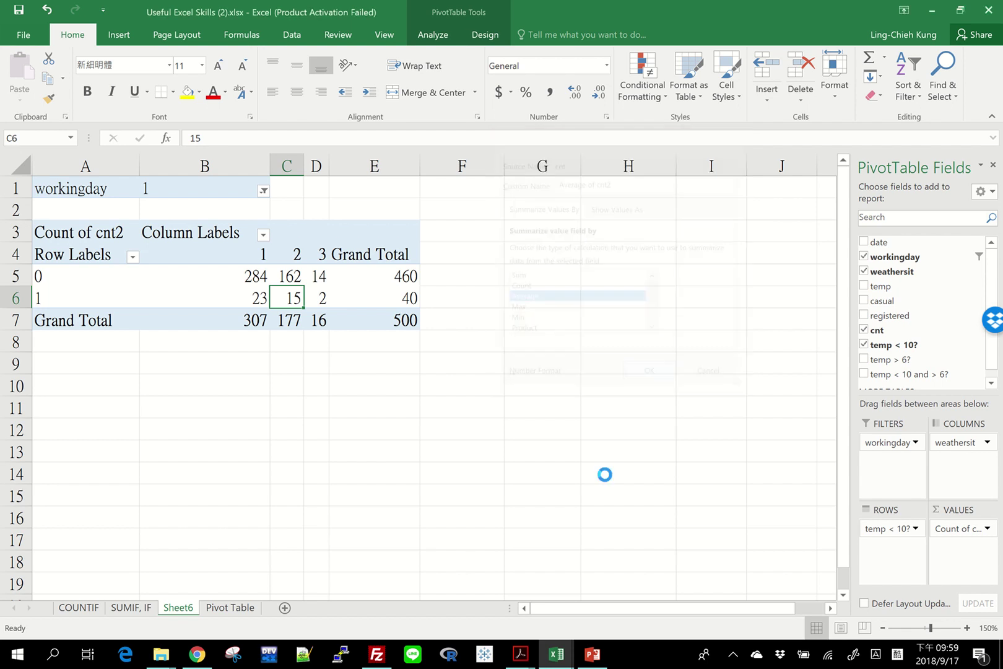